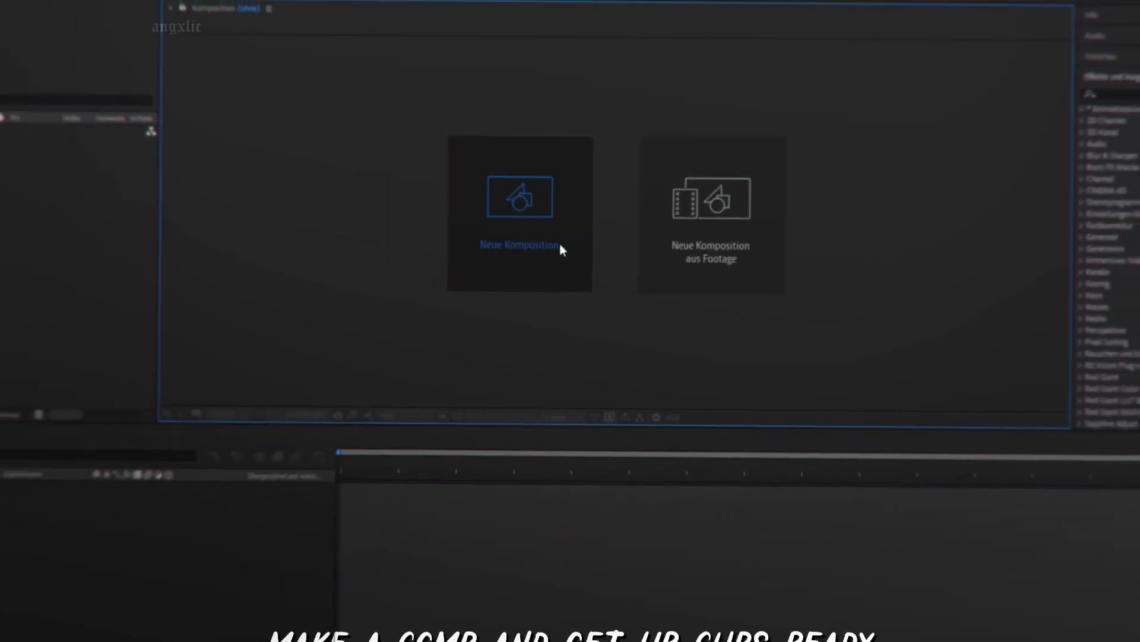
Step: Create a 1920×1920 composition named 'tut', 5 seconds long at 29.97 fps
left_click(558, 211)
type("tut")
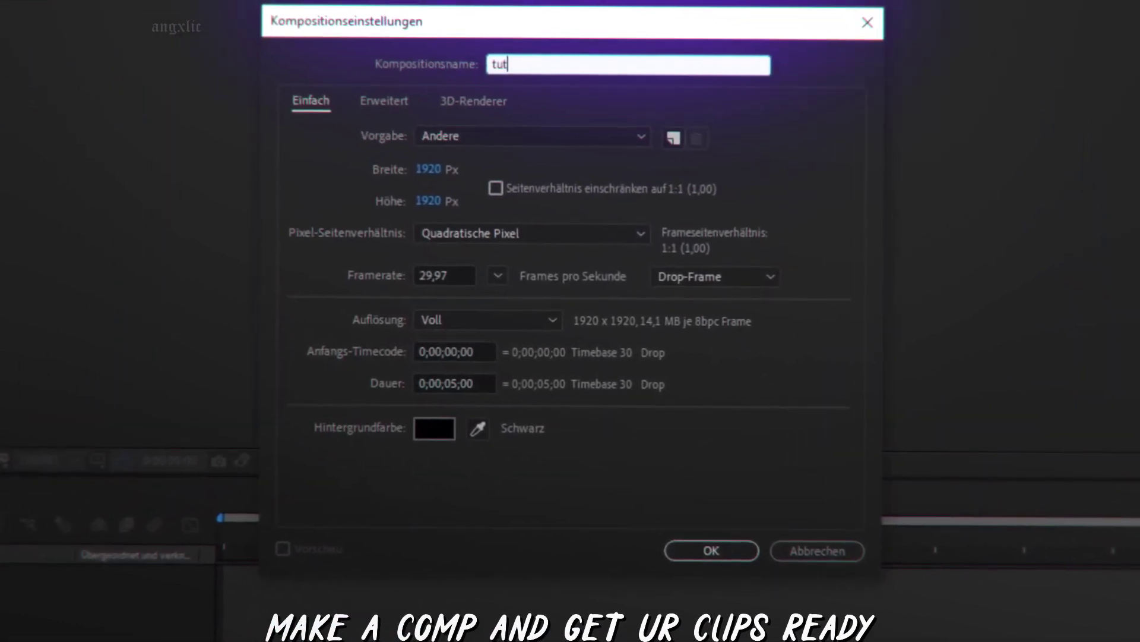
left_click(744, 569)
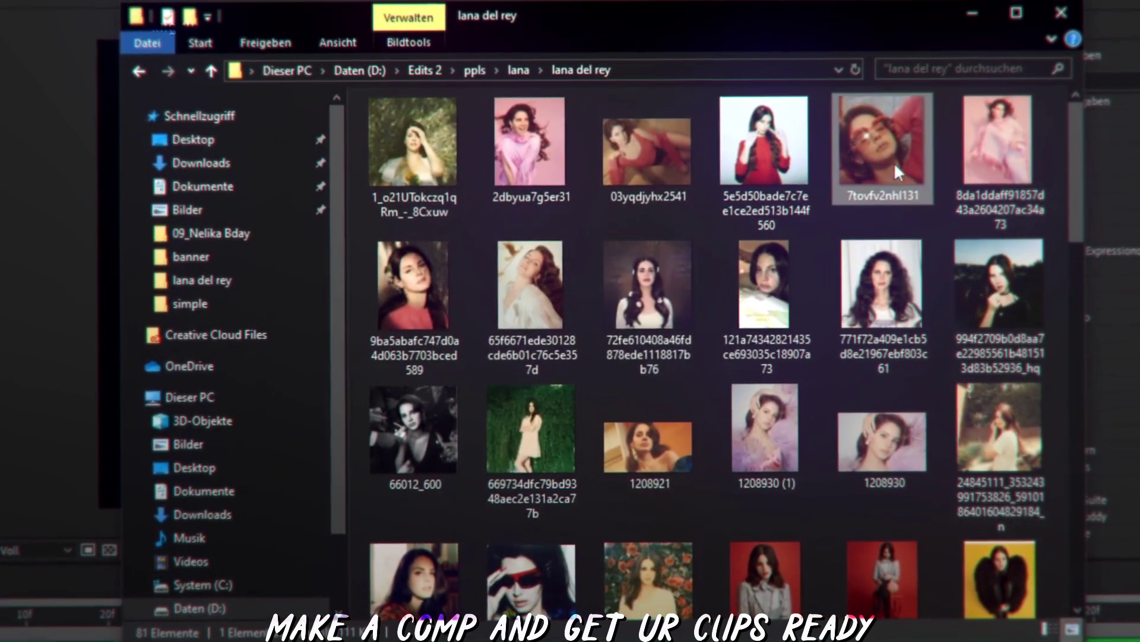
Step: Import the sunglasses photo and the portrait photo into the project
left_click_drag(893, 162, 50, 255)
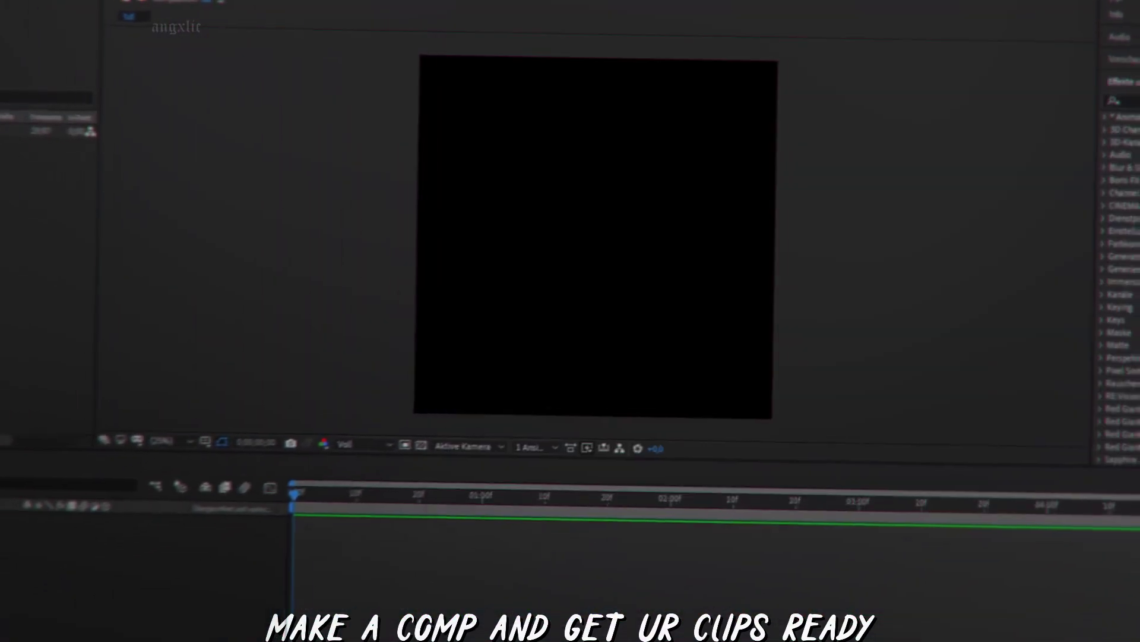
scroll(831, 267, "down", 3)
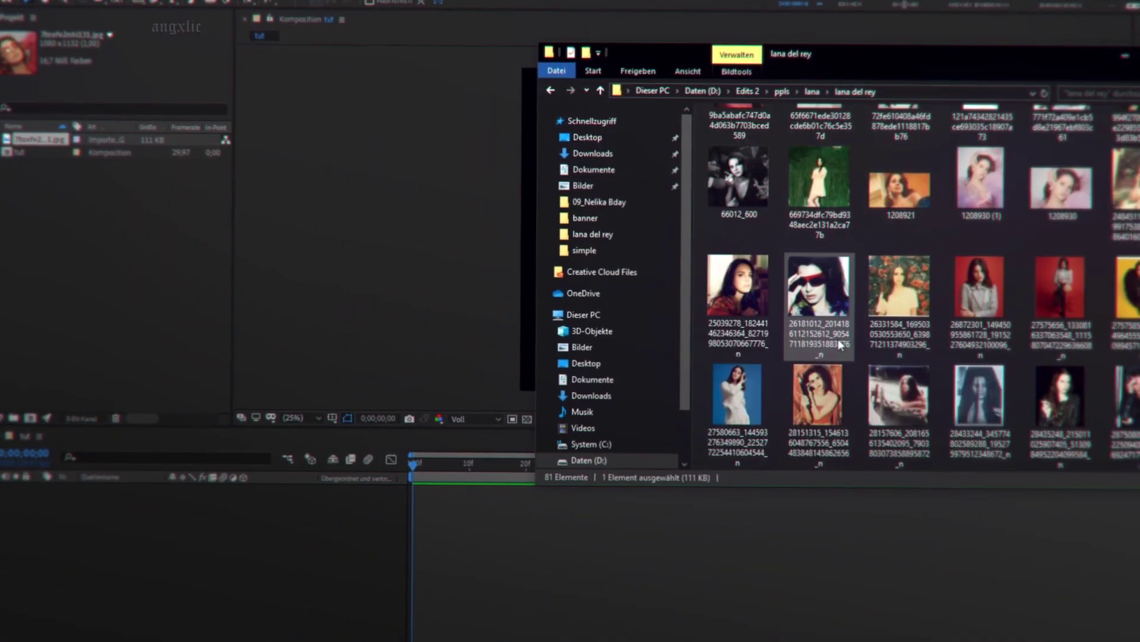
left_click_drag(737, 282, 64, 214)
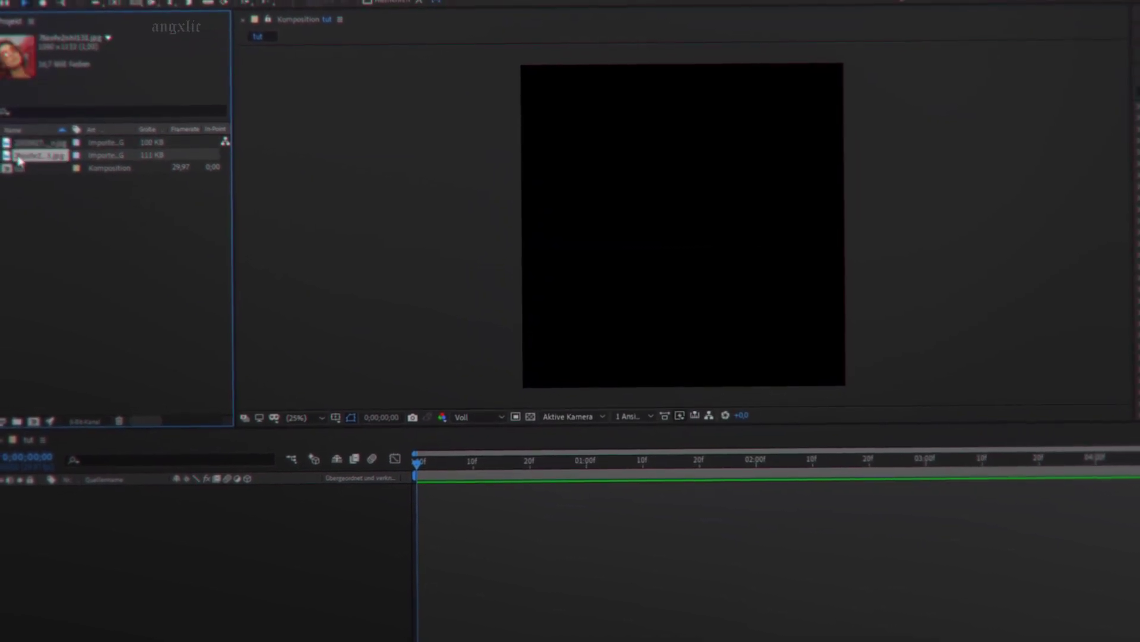
Step: Scale the sunglasses photo to fill the comp, precompose it as Clip_1, and add the portrait above
left_click_drag(418, 505, 419, 505)
key("s")
left_click_drag(202, 491, 226, 492)
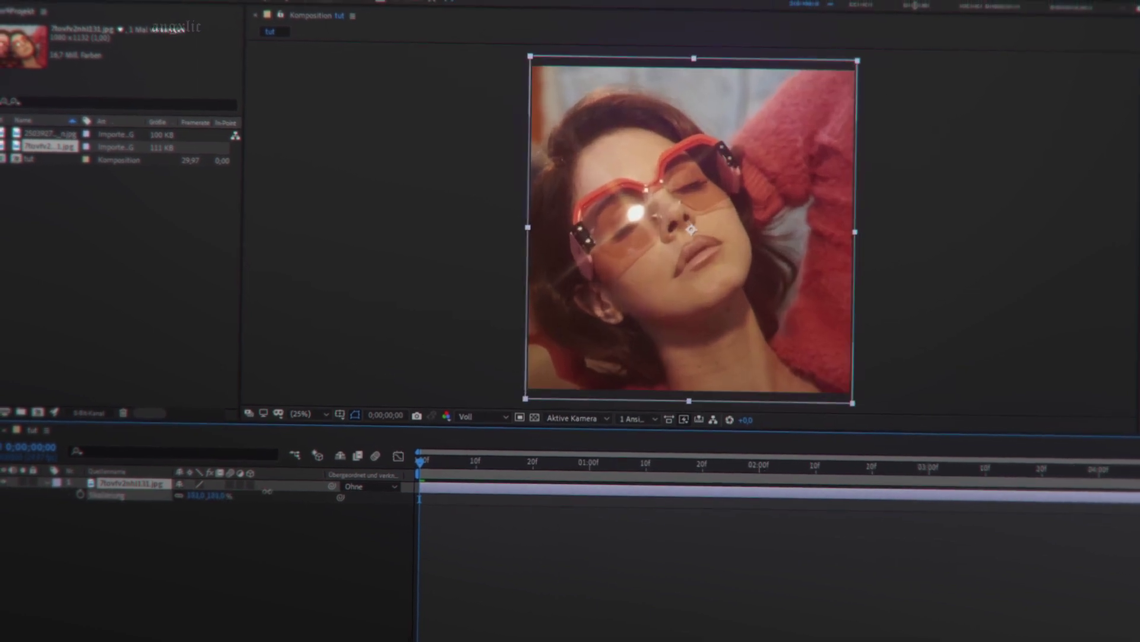
key("ctrl+shift+c")
type("Clip_1")
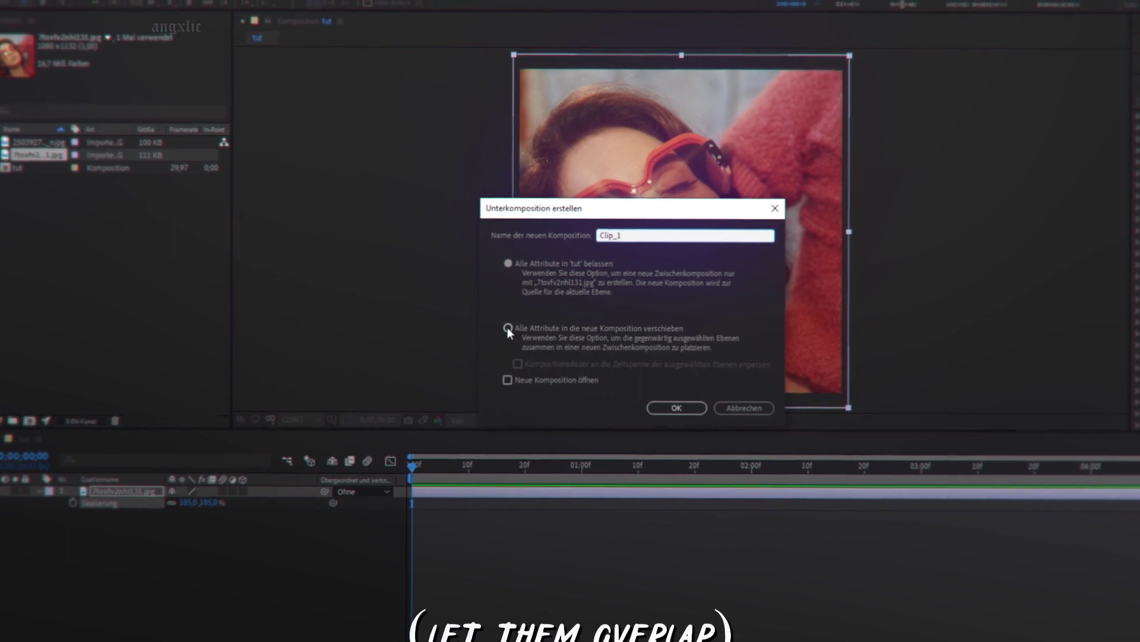
left_click(675, 407)
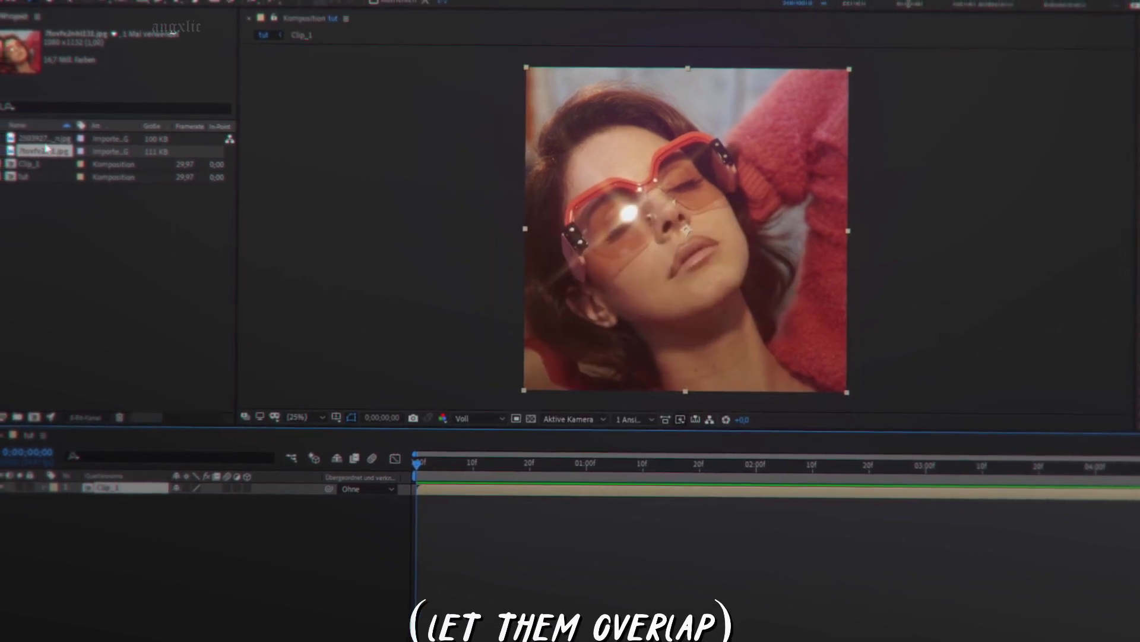
left_click_drag(413, 493, 464, 503)
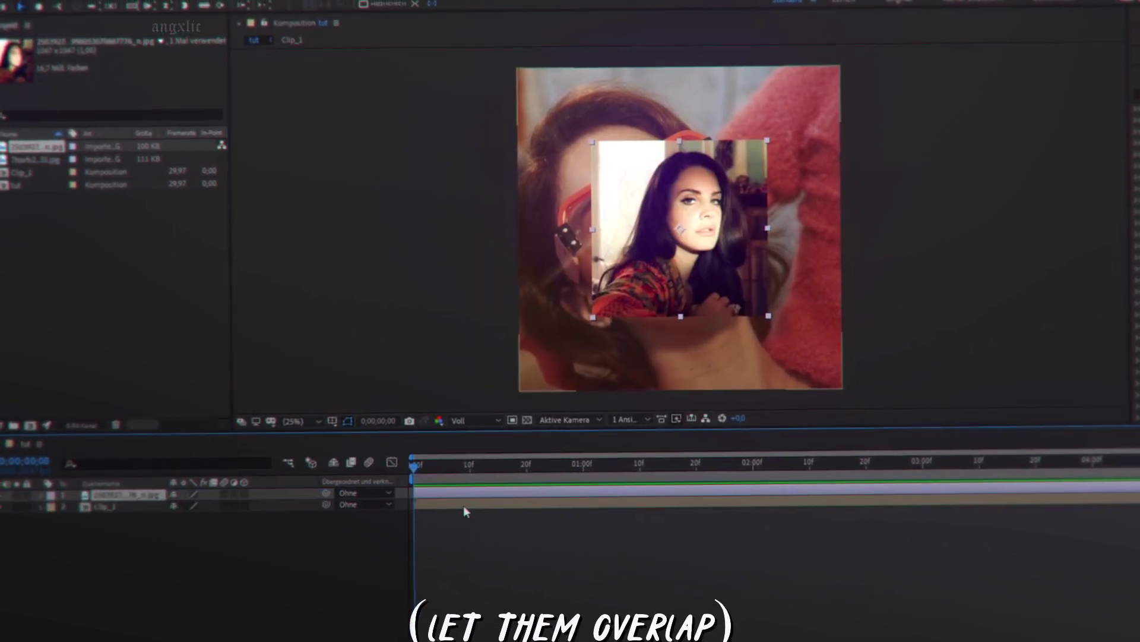
Step: Scale the portrait layer to 205% and precompose it as Clip_2
key("s")
left_click_drag(209, 507, 254, 504)
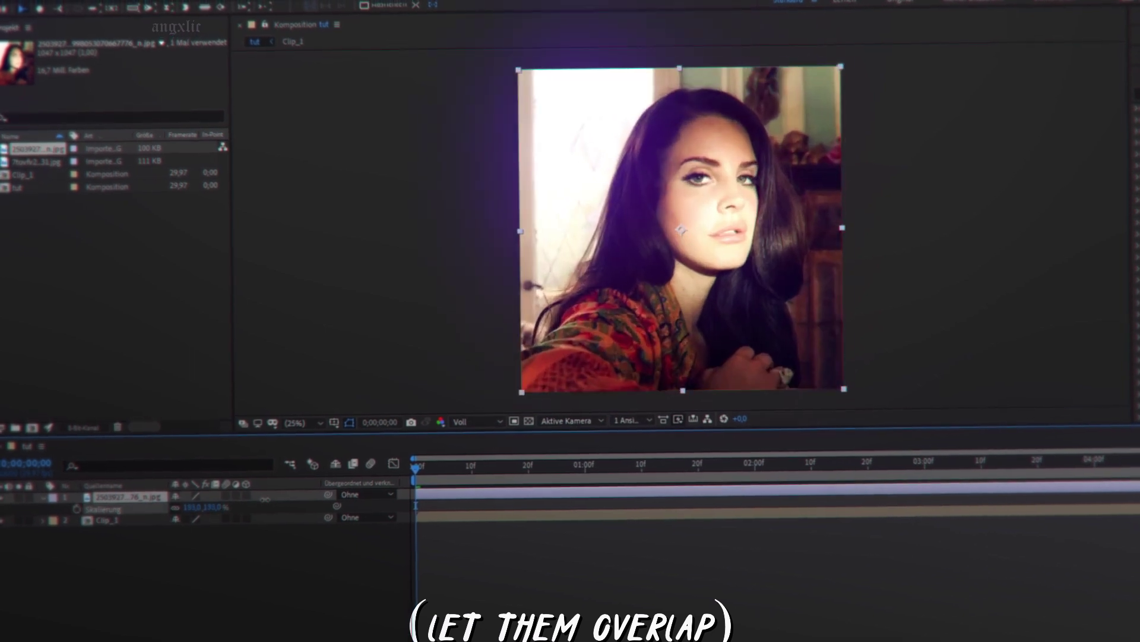
key("ctrl+shift+c")
type("Clip-2")
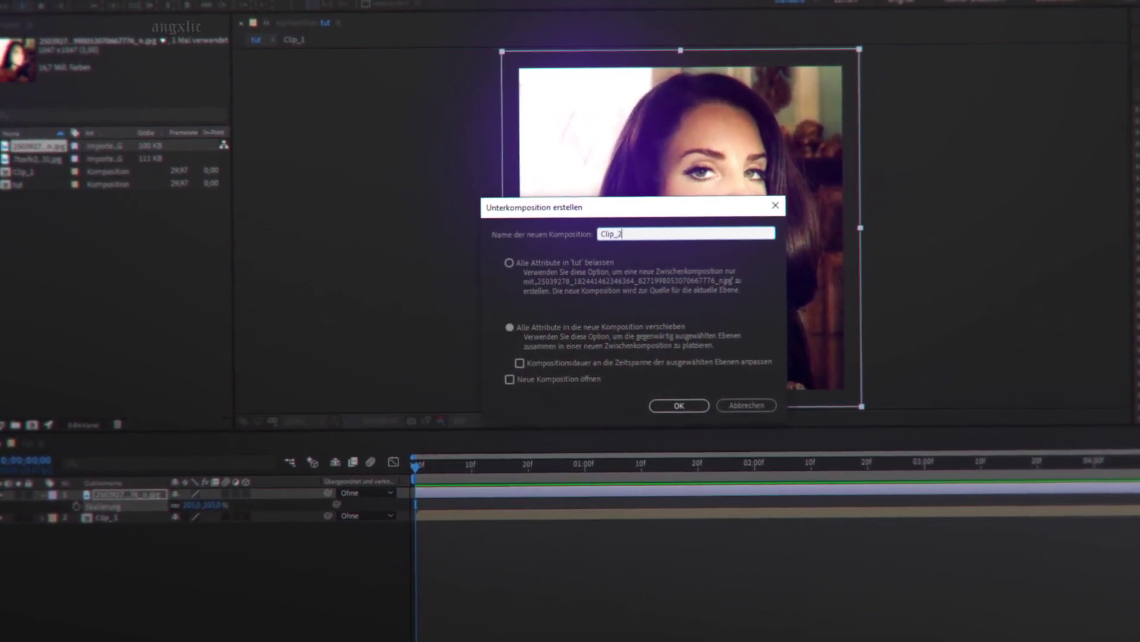
key("Return")
Step: Shift Clip_2 to start around one second so it overlaps Clip_1
left_click(583, 466)
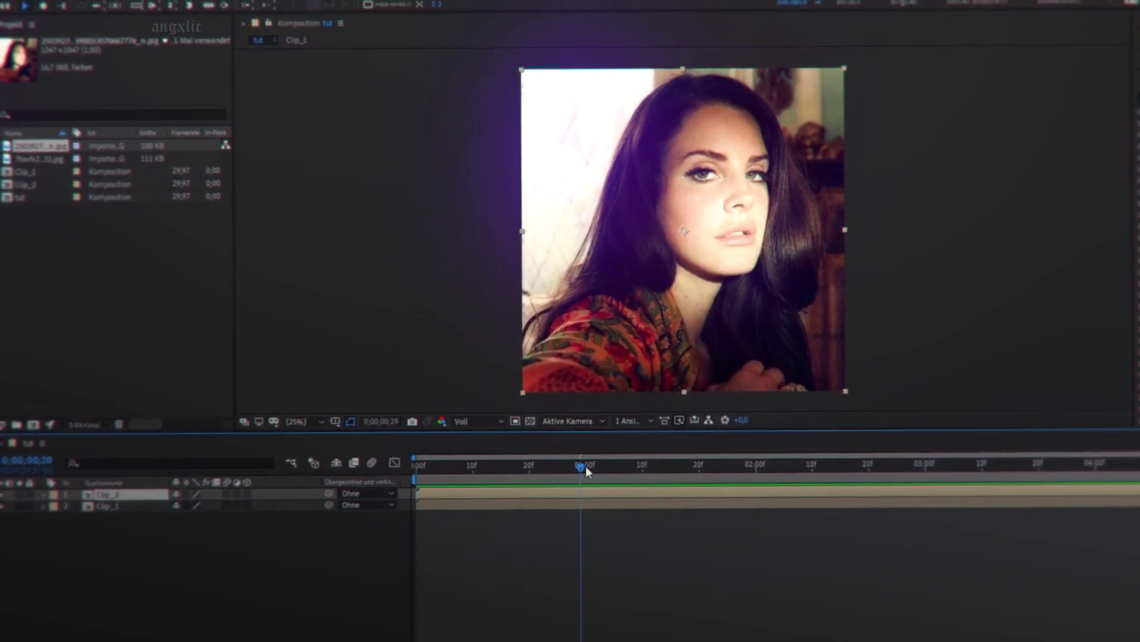
left_click_drag(423, 493, 612, 493)
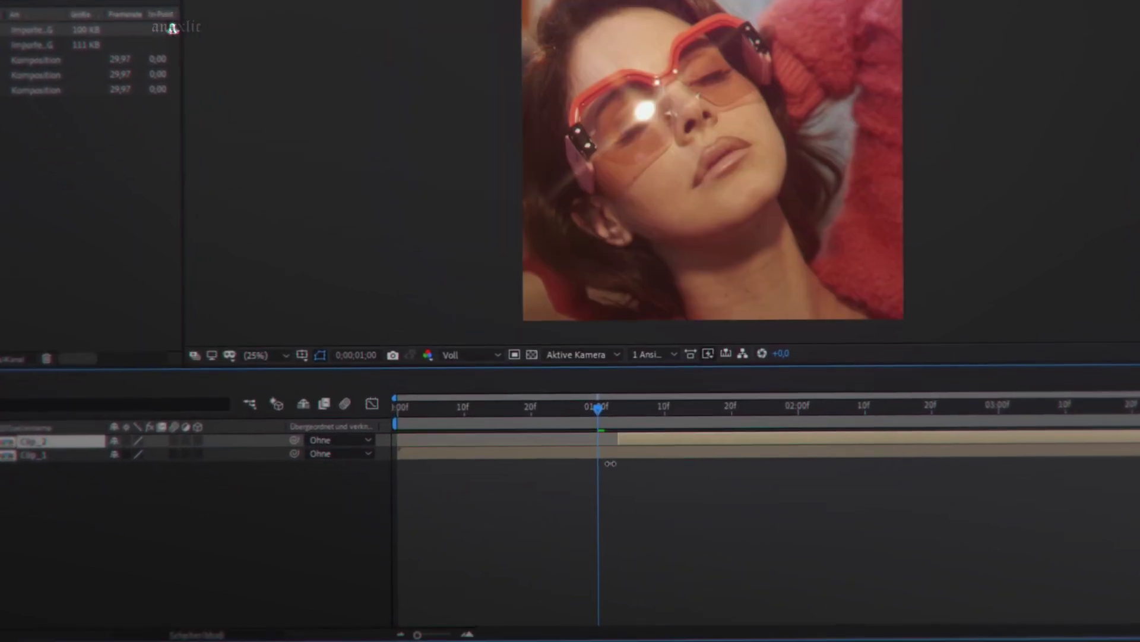
key("ctrl+z")
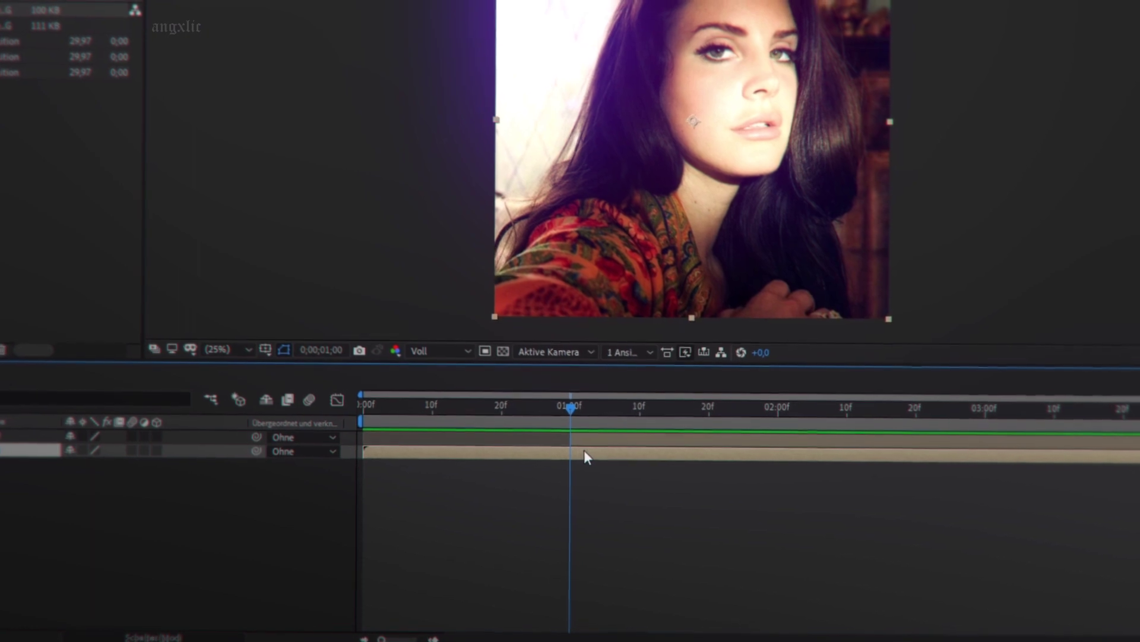
left_click(469, 443)
left_click(441, 488)
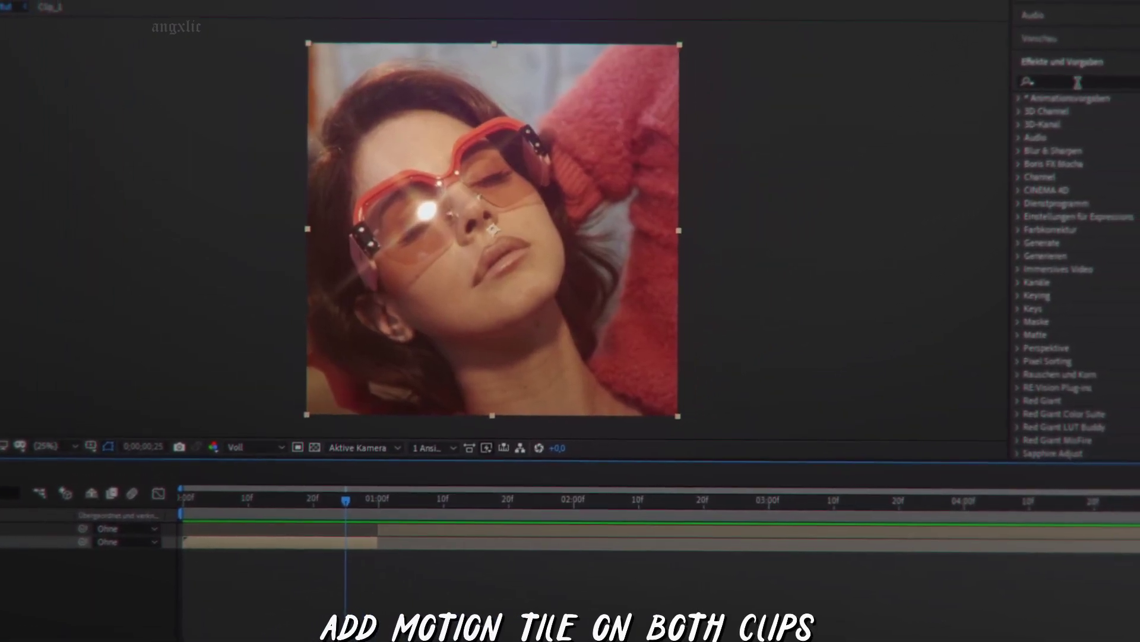
Step: Apply Motion Tile to Clip_1 with output width and height 222 and Mirror Edges on
left_click(1077, 81)
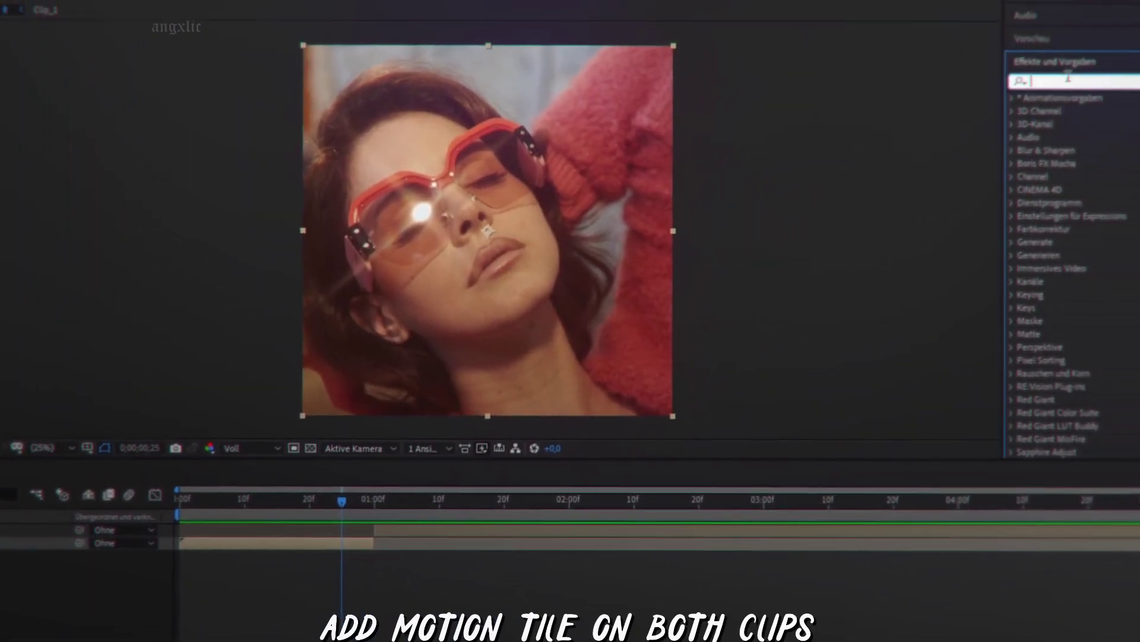
type("motion")
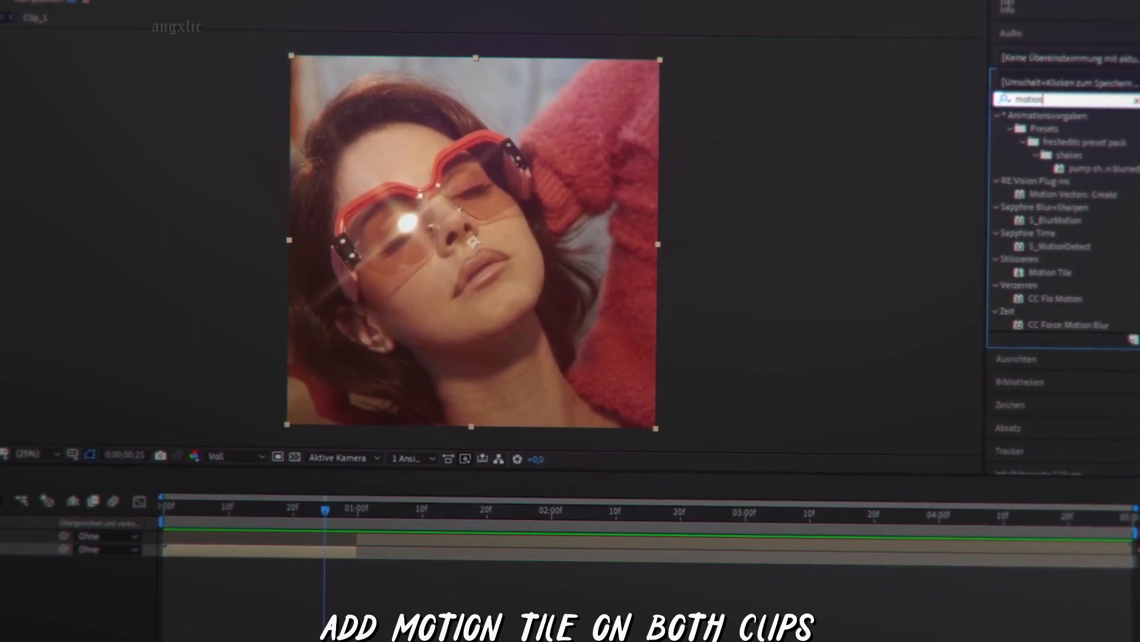
left_click(1050, 263)
double_click(1045, 271)
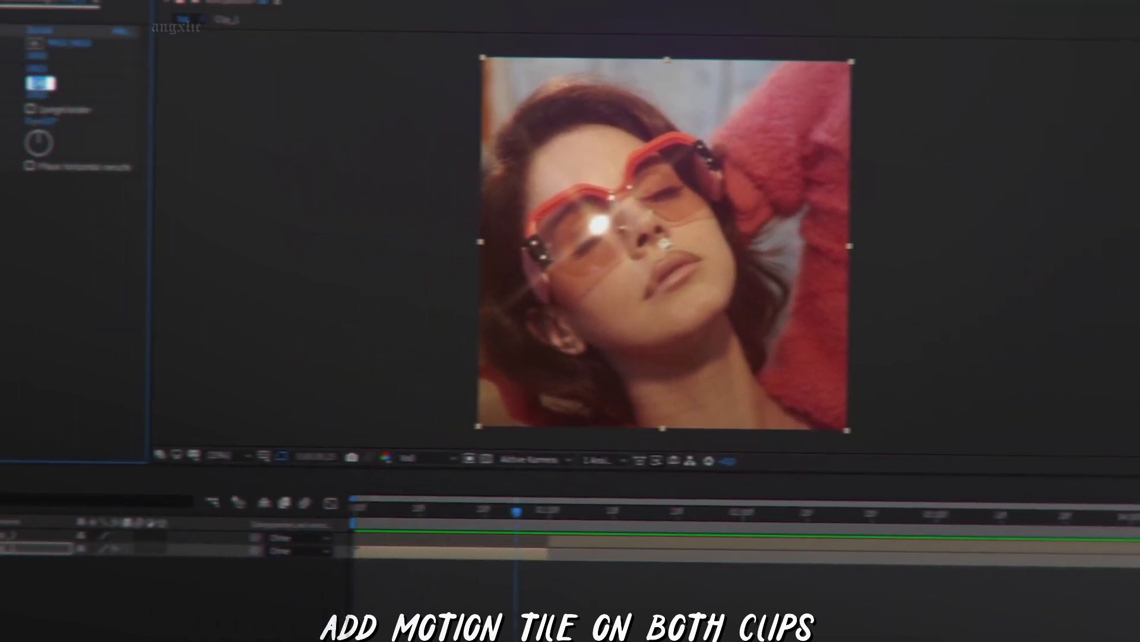
type("220")
left_click(147, 85)
type("222")
key("Tab")
type("222")
left_click(142, 112)
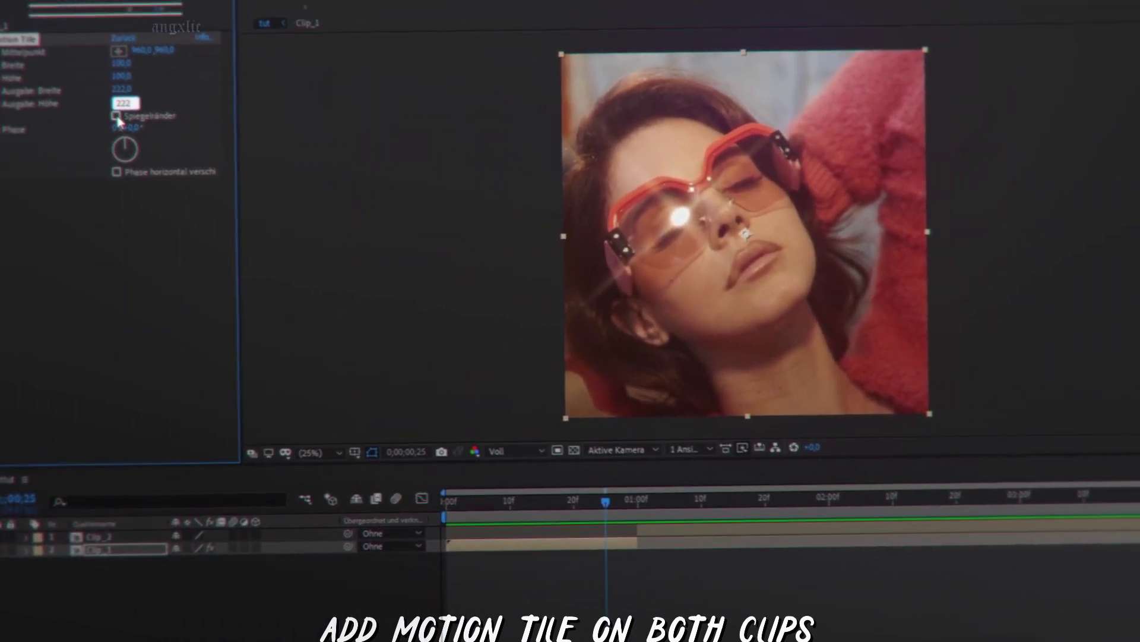
Step: Give Clip_2 the same Motion Tile settings: output size 222 with Mirror Edges on
left_click(552, 462)
left_click(552, 479)
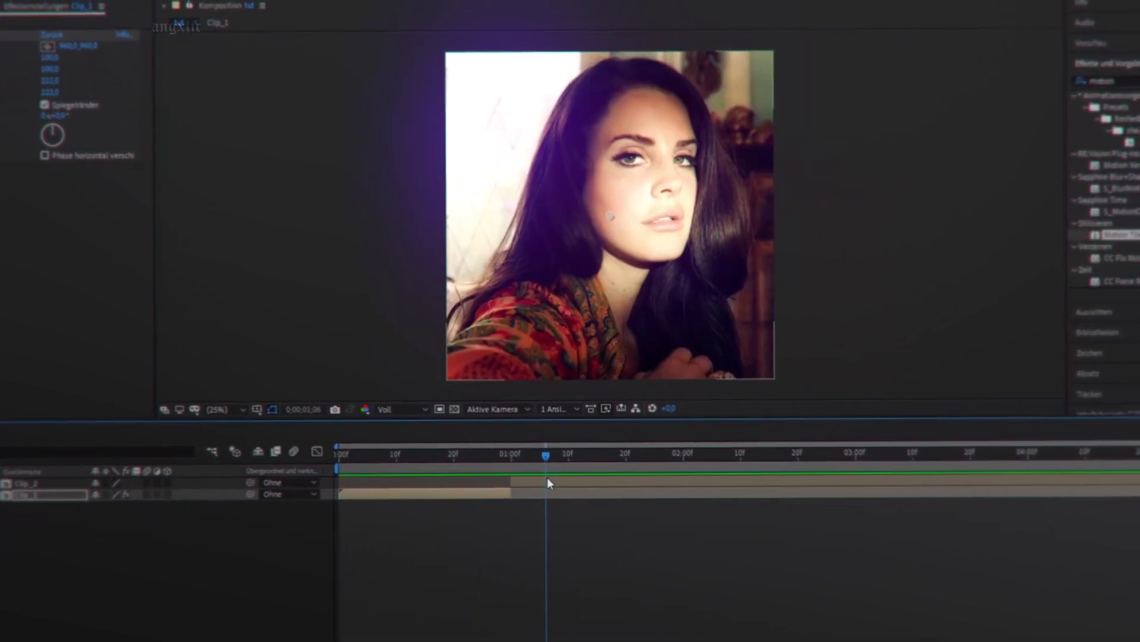
left_click(32, 88)
type("222")
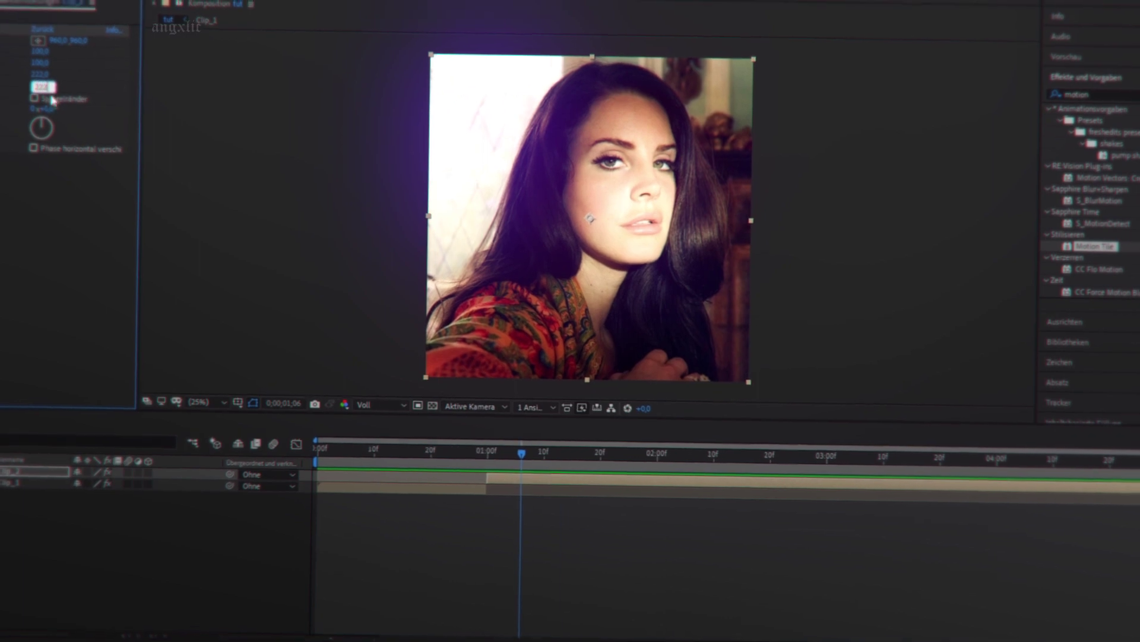
left_click(28, 102)
left_click_drag(419, 453, 404, 456)
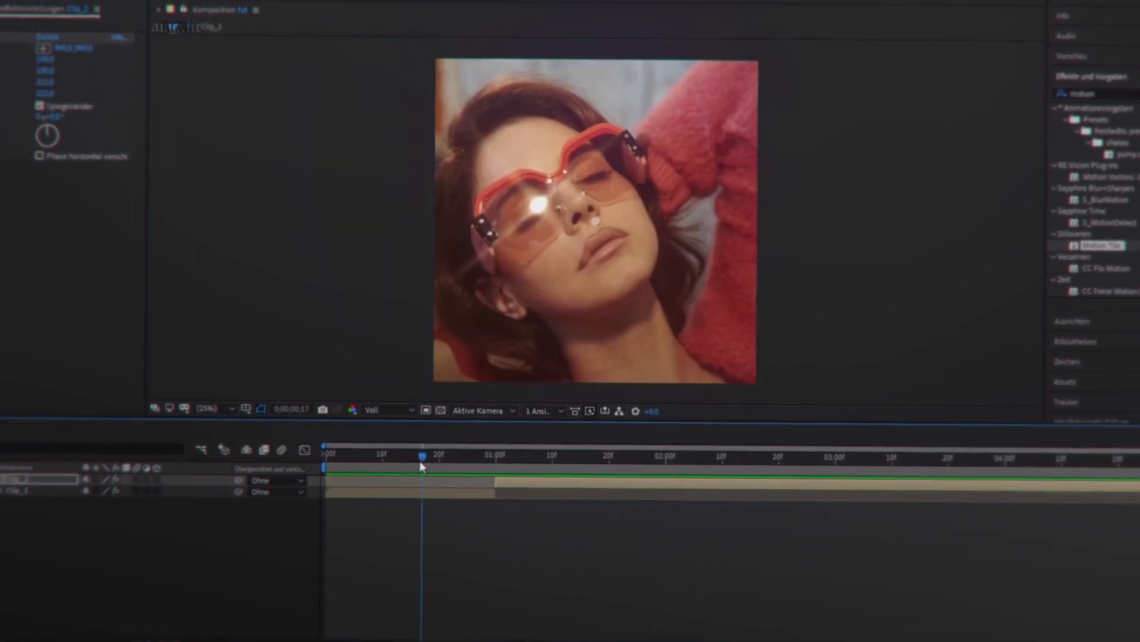
left_click(24, 487)
Step: Keyframe Clip_1's Rotation from 0° to 90° at frame 29, Easy Ease it, and steepen the curve's end
key("r")
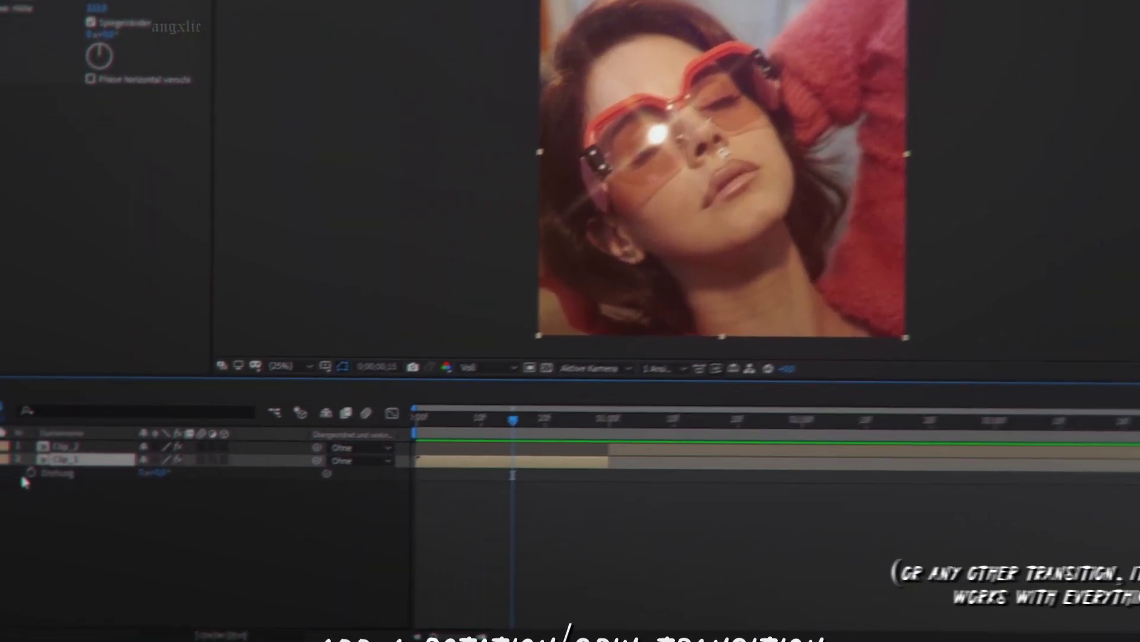
left_click_drag(588, 401, 685, 399)
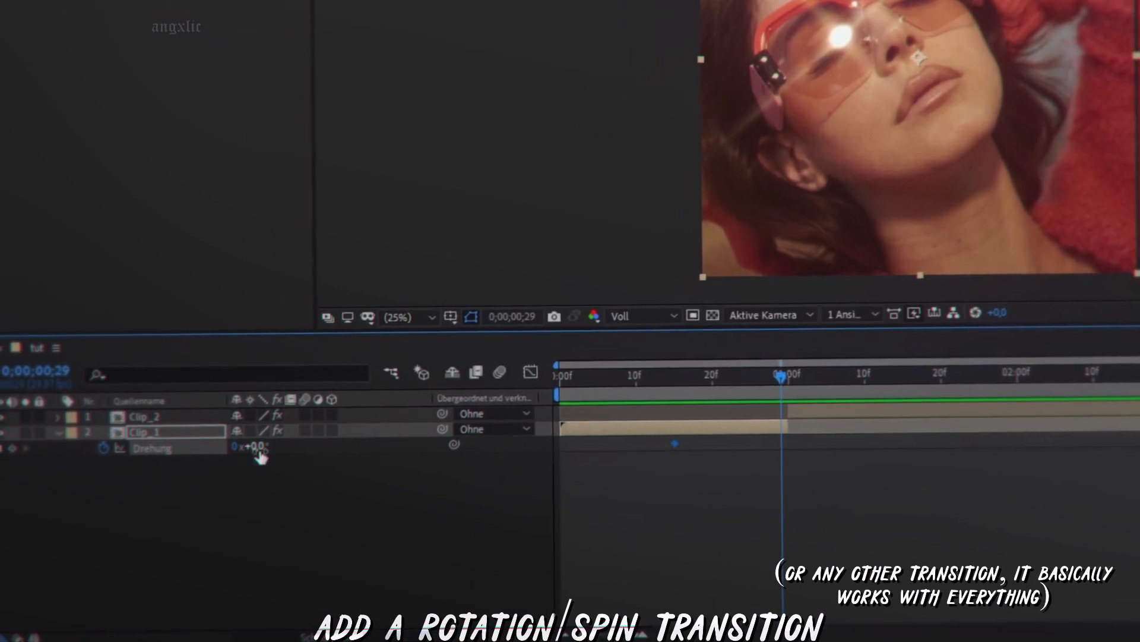
left_click(202, 461)
type("90+")
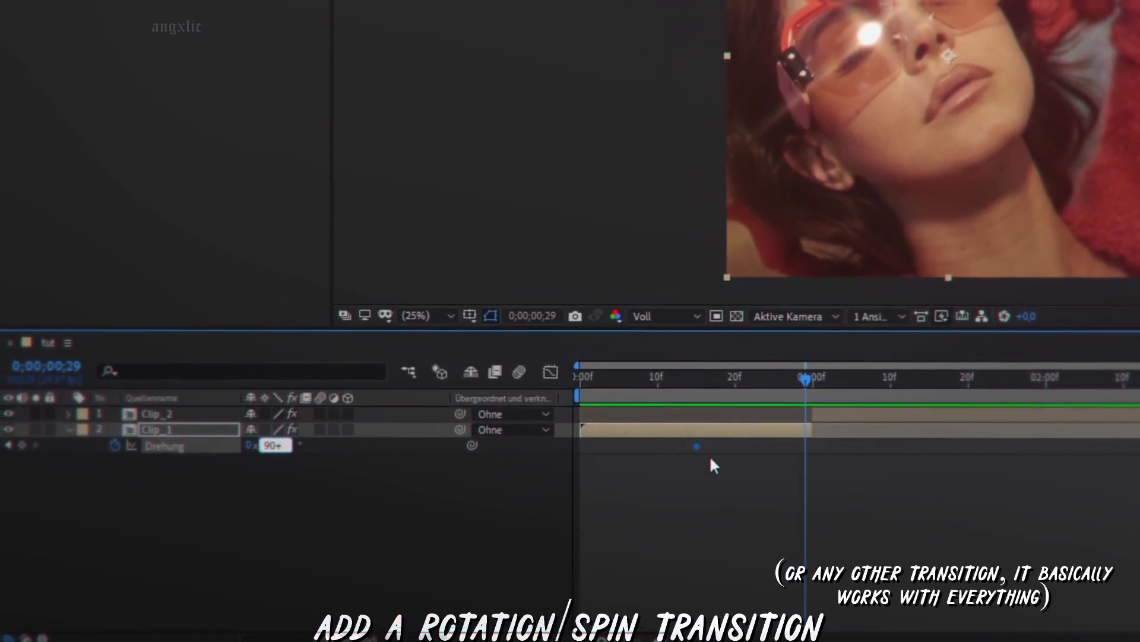
key("Return")
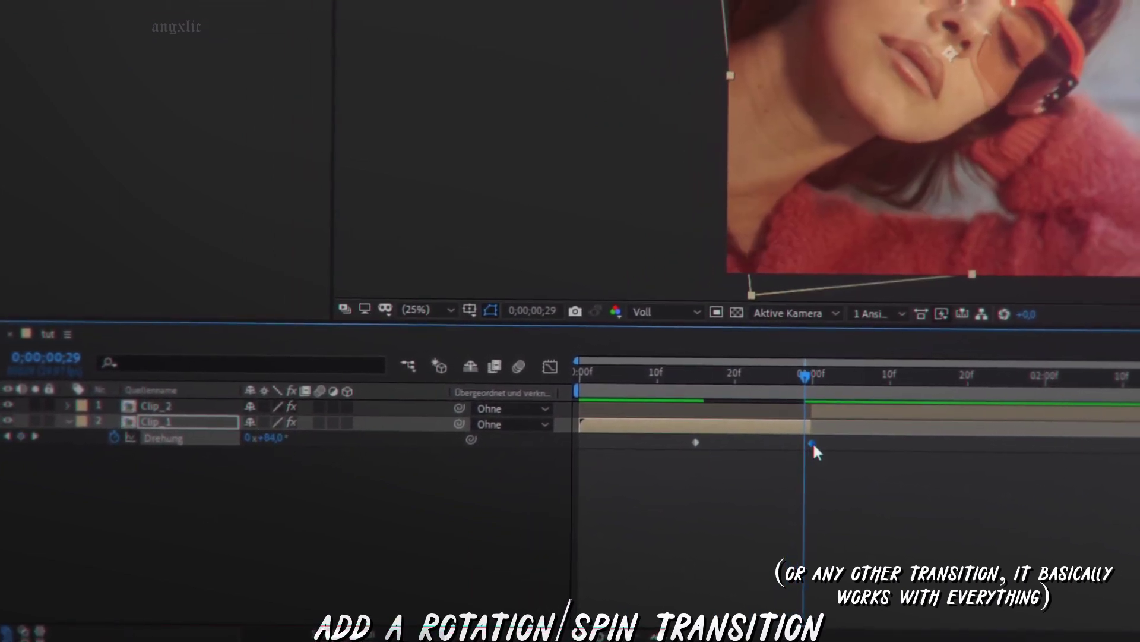
left_click_drag(813, 447, 650, 456)
key("F9")
left_click(551, 375)
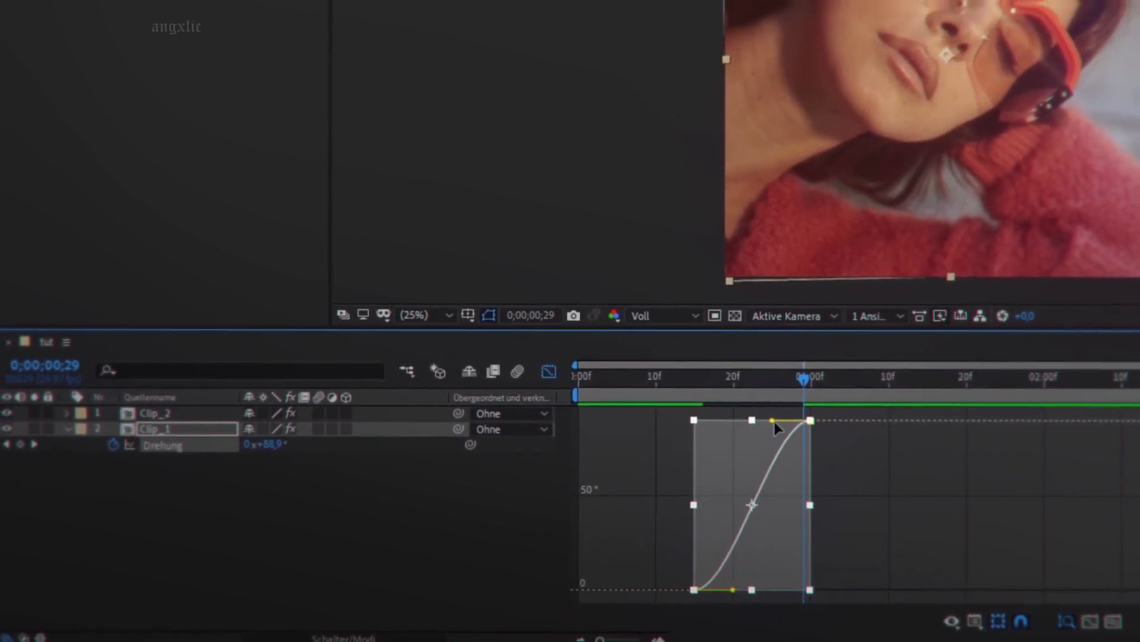
left_click_drag(778, 416, 800, 553)
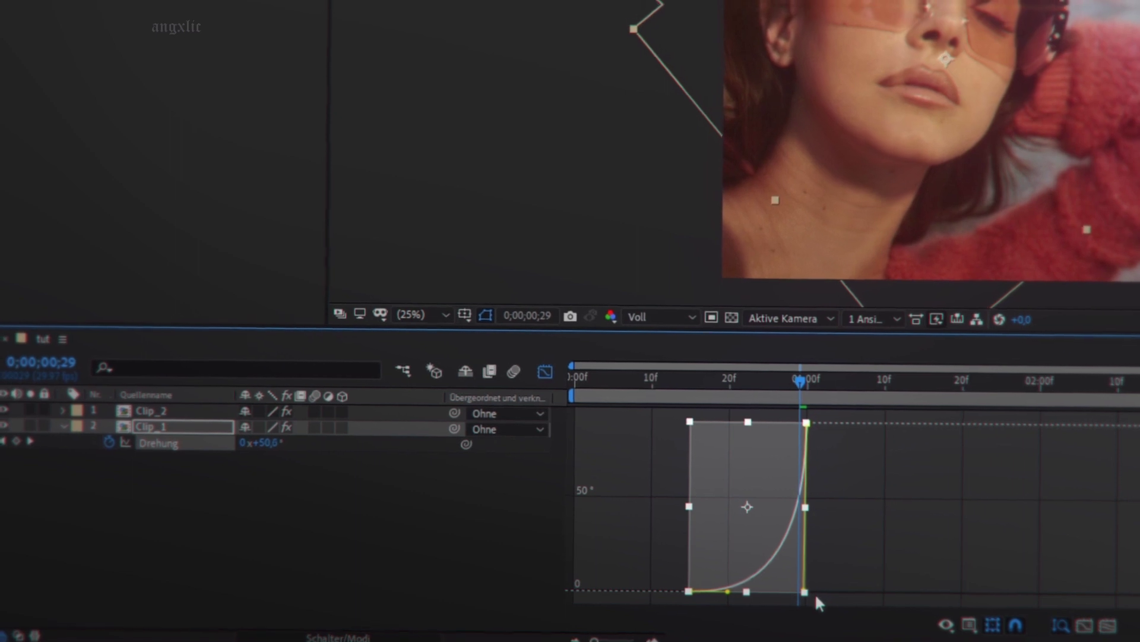
left_click(544, 368)
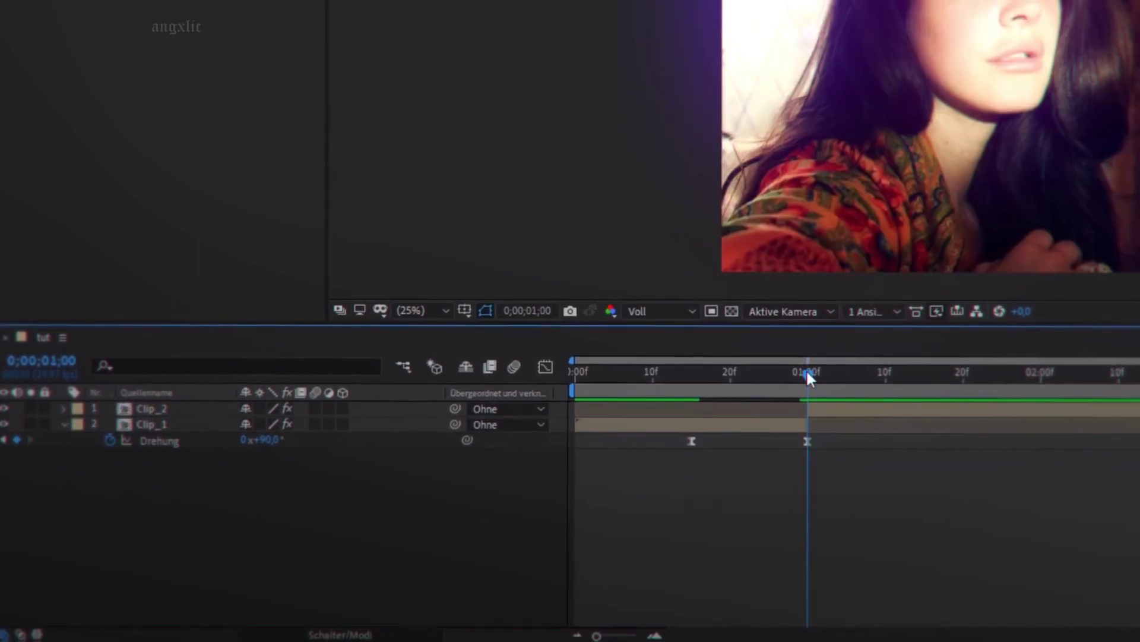
Step: Key Clip_2's Rotation at -90° at one second, easing back to 0°, and check the value curve
left_click(151, 409)
key("r")
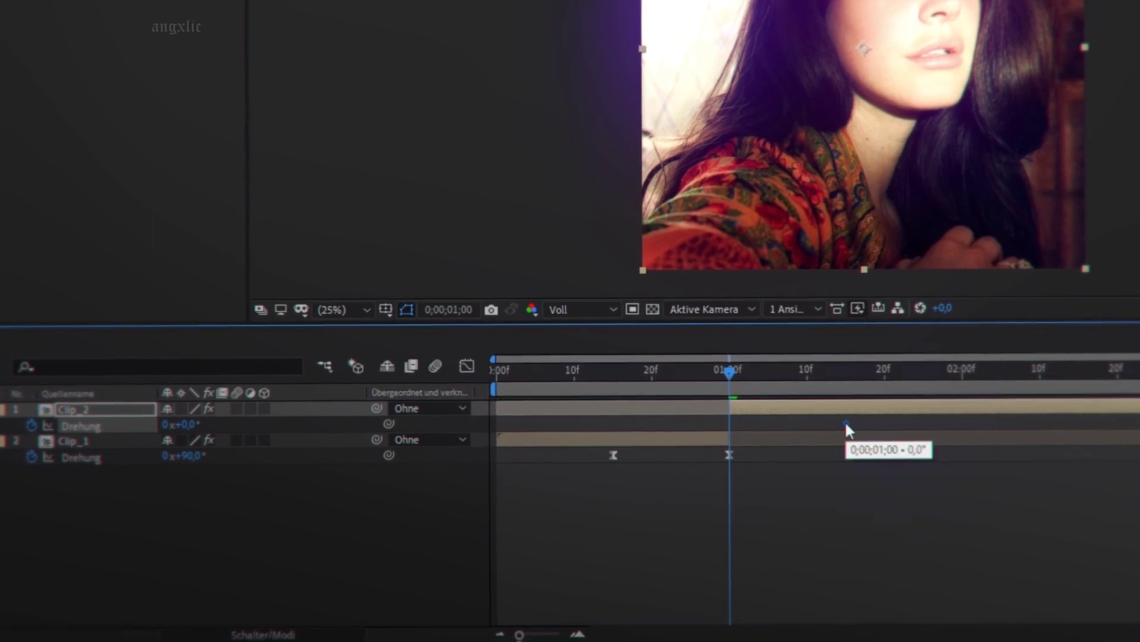
left_click(183, 425)
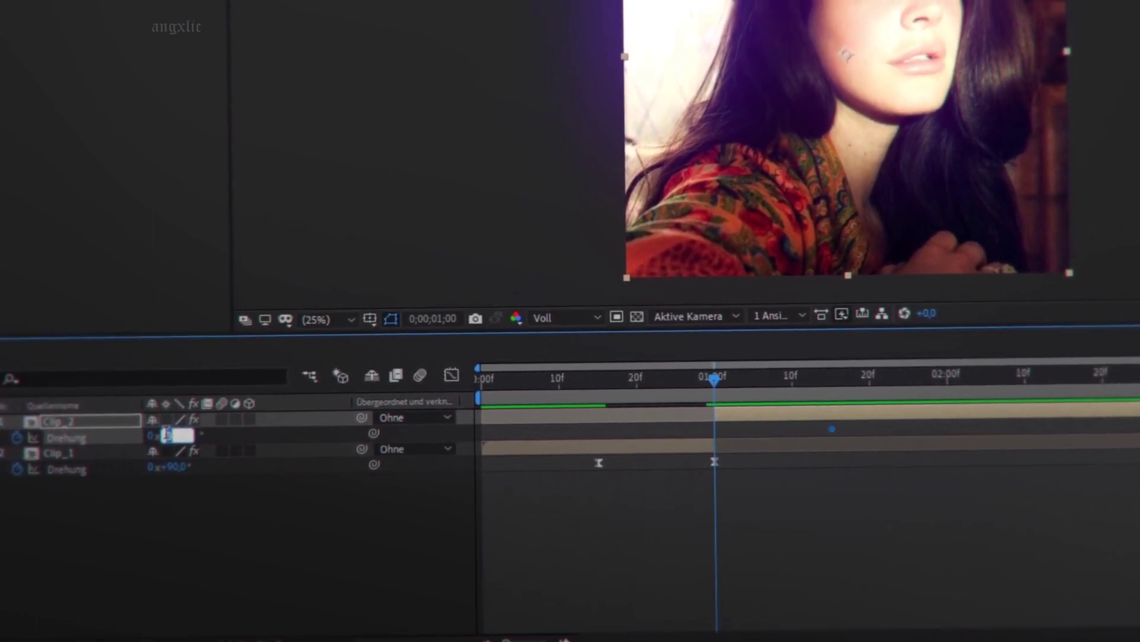
type("-90")
key("Return")
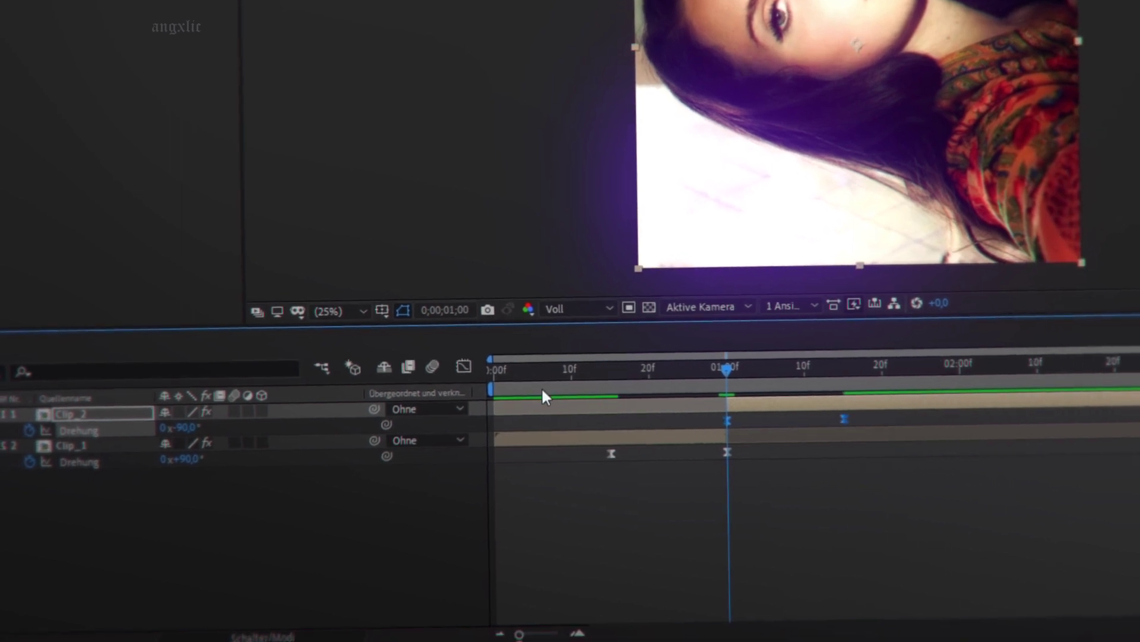
left_click(458, 369)
left_click(717, 586)
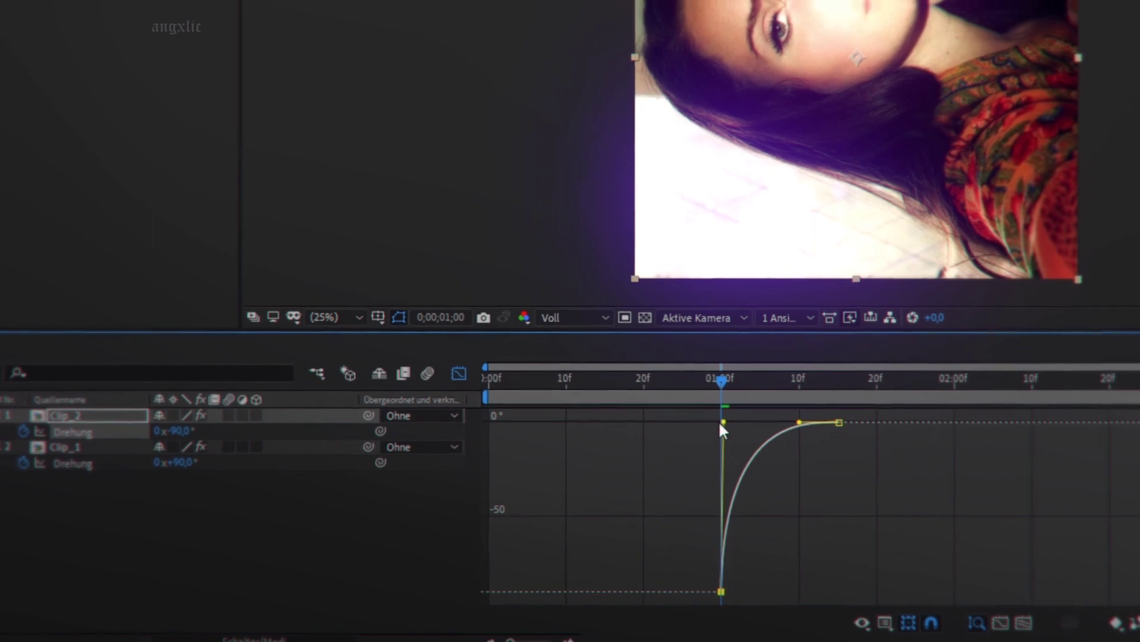
left_click_drag(729, 382, 619, 387)
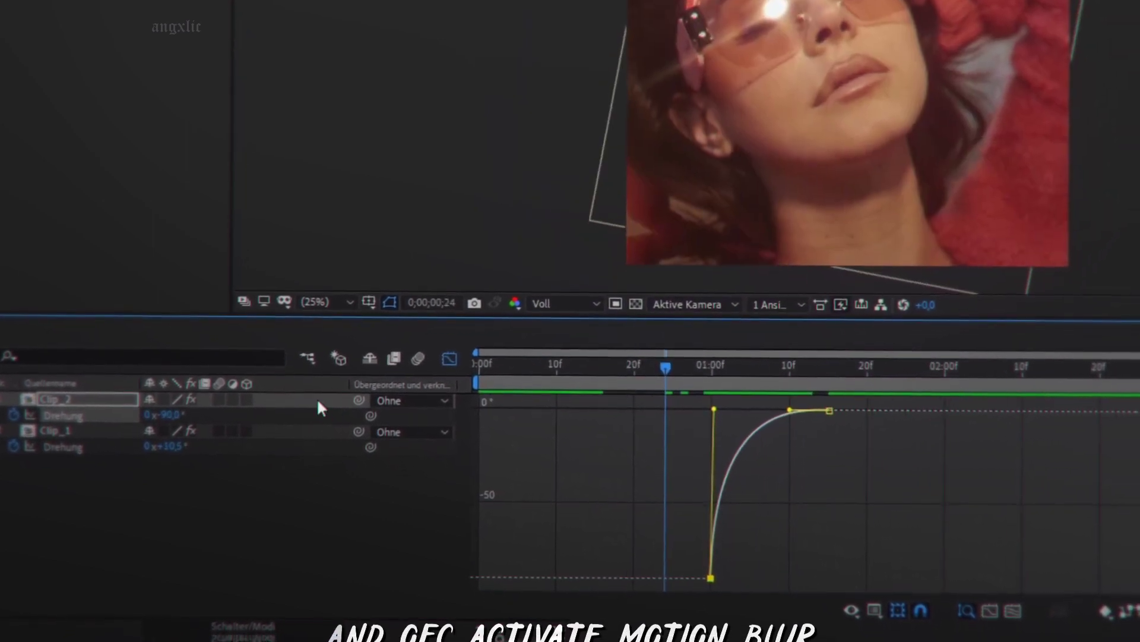
Step: Enable motion blur on Clip_1 and Clip_2 and preview the blurred spin around one second
left_click(229, 414)
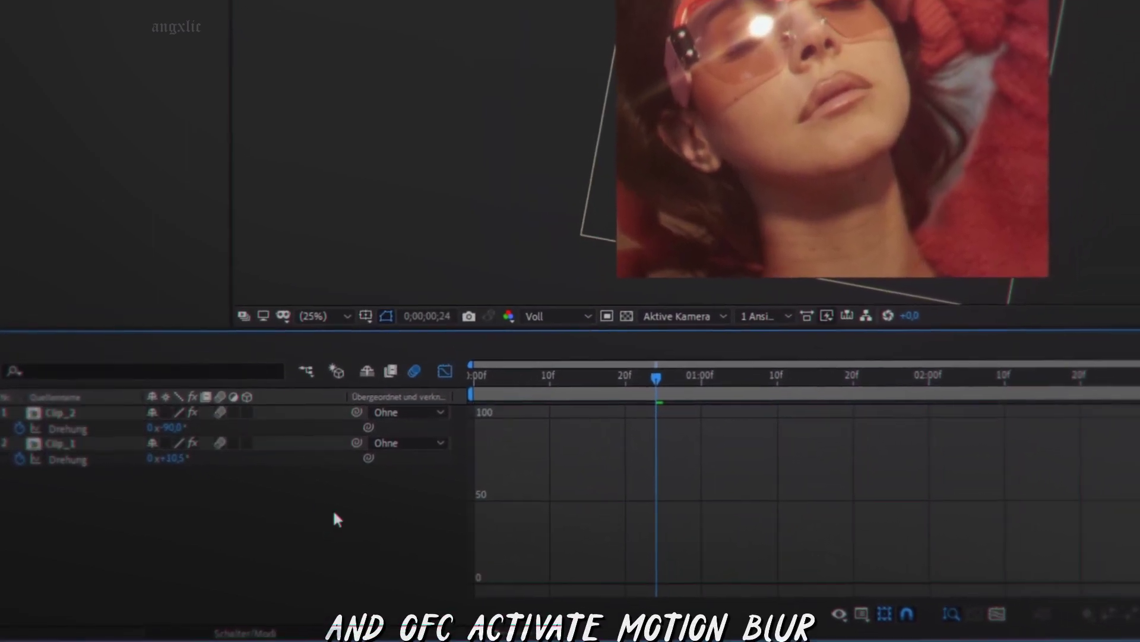
left_click(459, 371)
left_click_drag(584, 418, 550, 461)
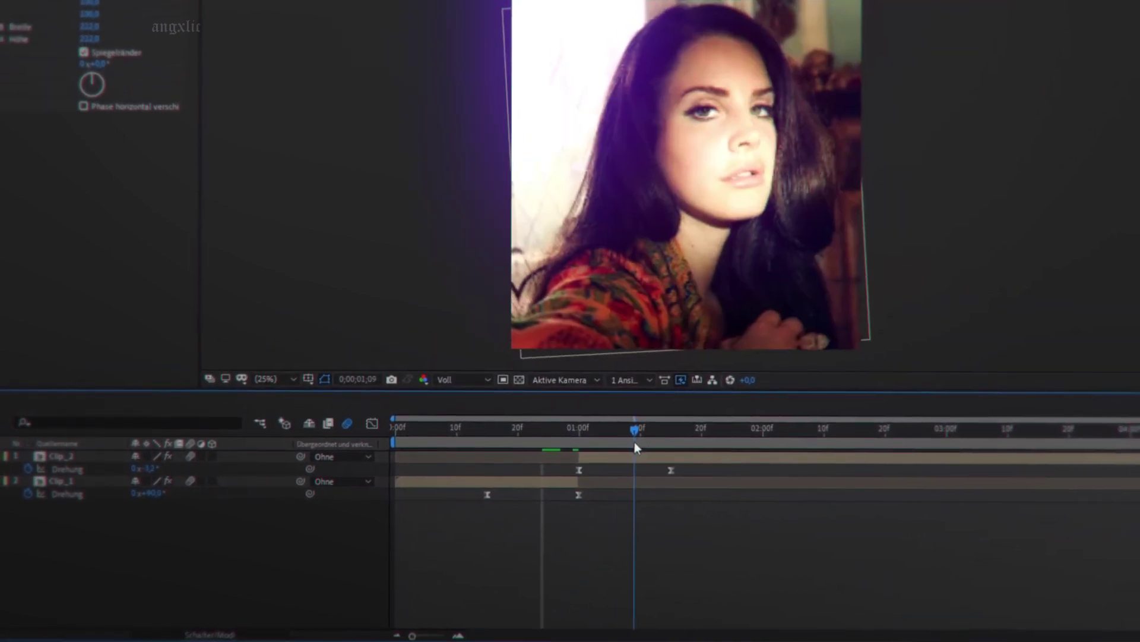
left_click_drag(550, 461, 506, 466)
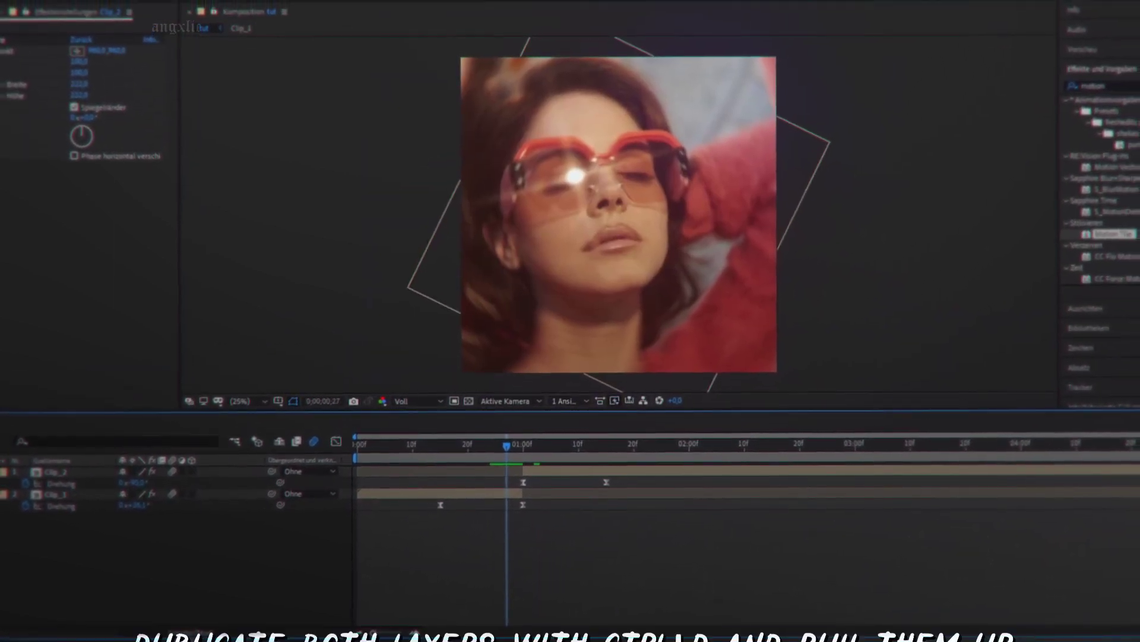
Step: Duplicate both clips above the originals and start the top Clip_2 copy at the next beat
key("u")
key("ctrl+a")
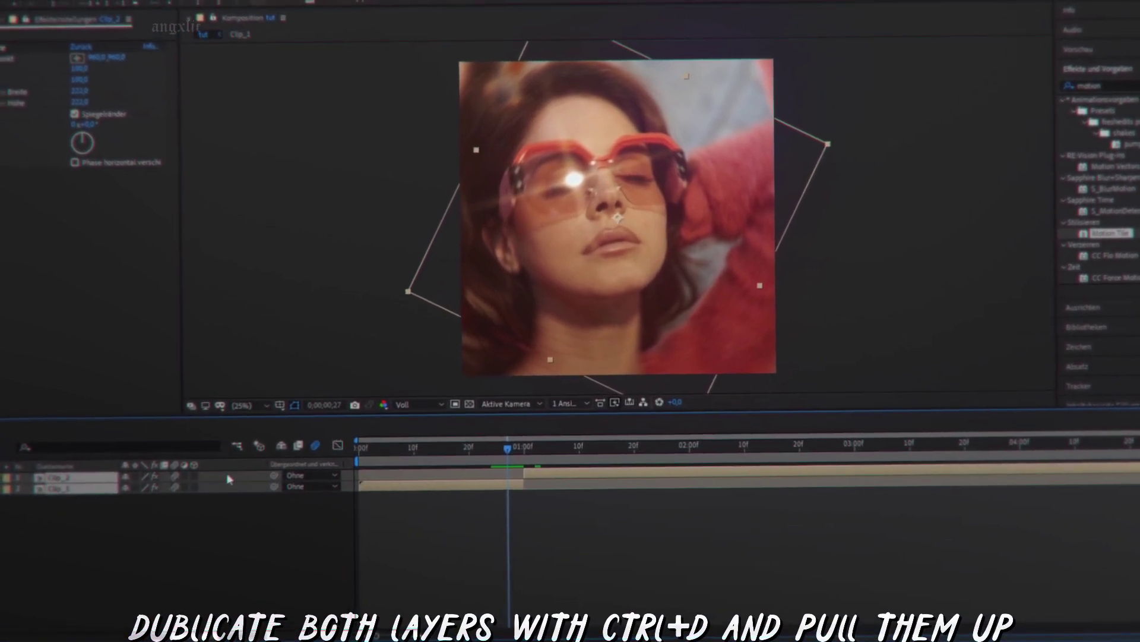
left_click_drag(66, 501, 61, 491)
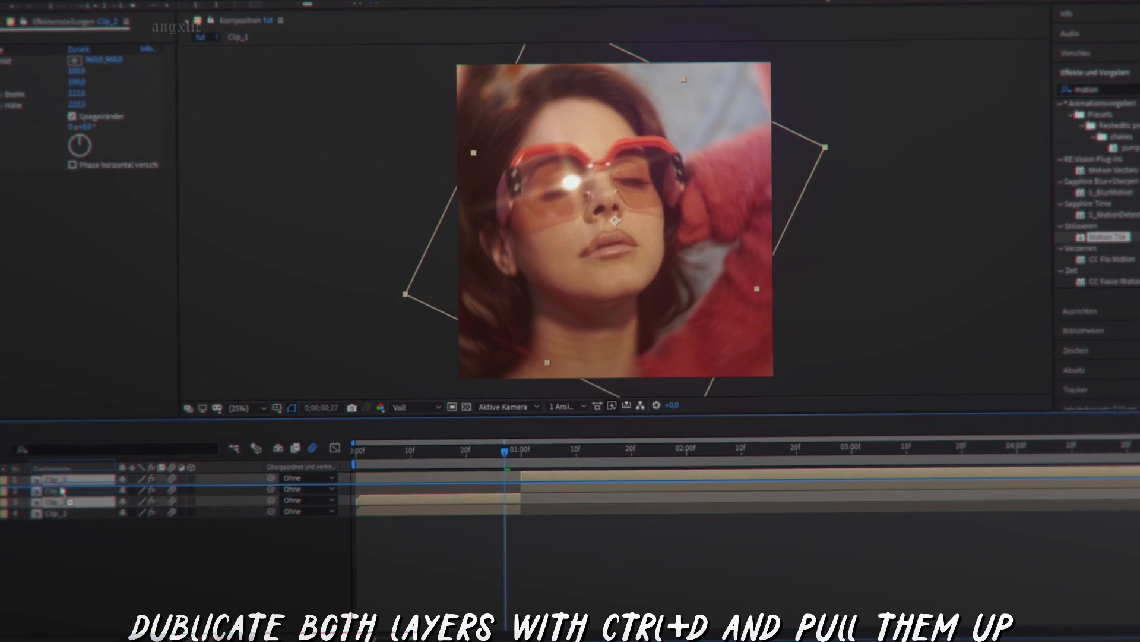
left_click(518, 554)
left_click_drag(518, 446, 630, 449)
left_click_drag(528, 473, 638, 473)
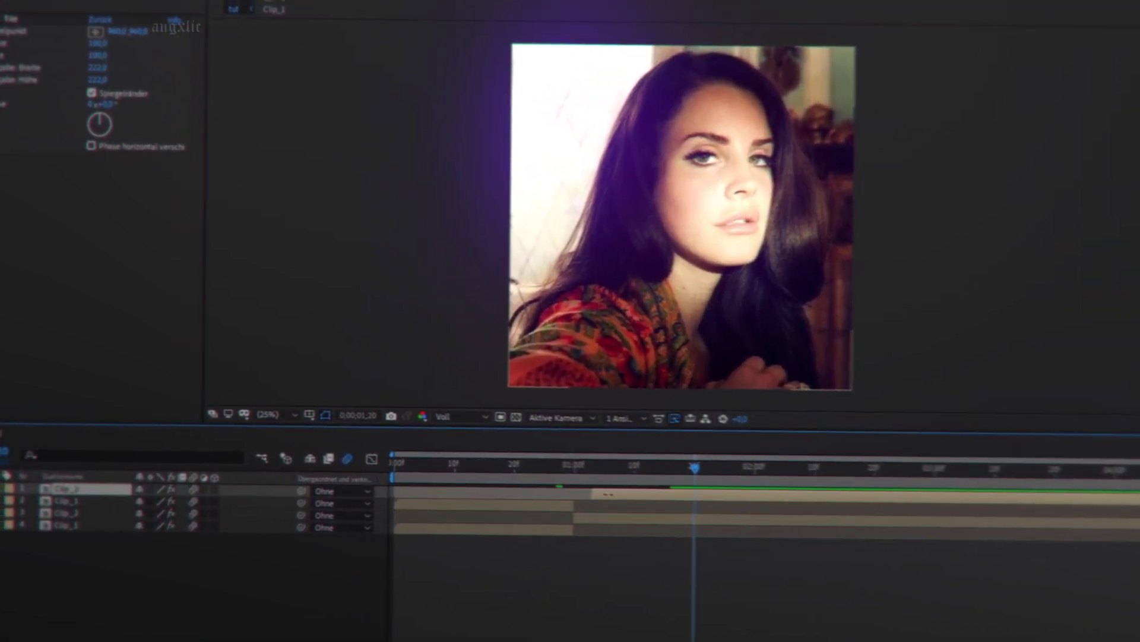
Step: Shift the Clip_1 copy's rotation keyframes right so they end at the new beat
left_click(781, 519)
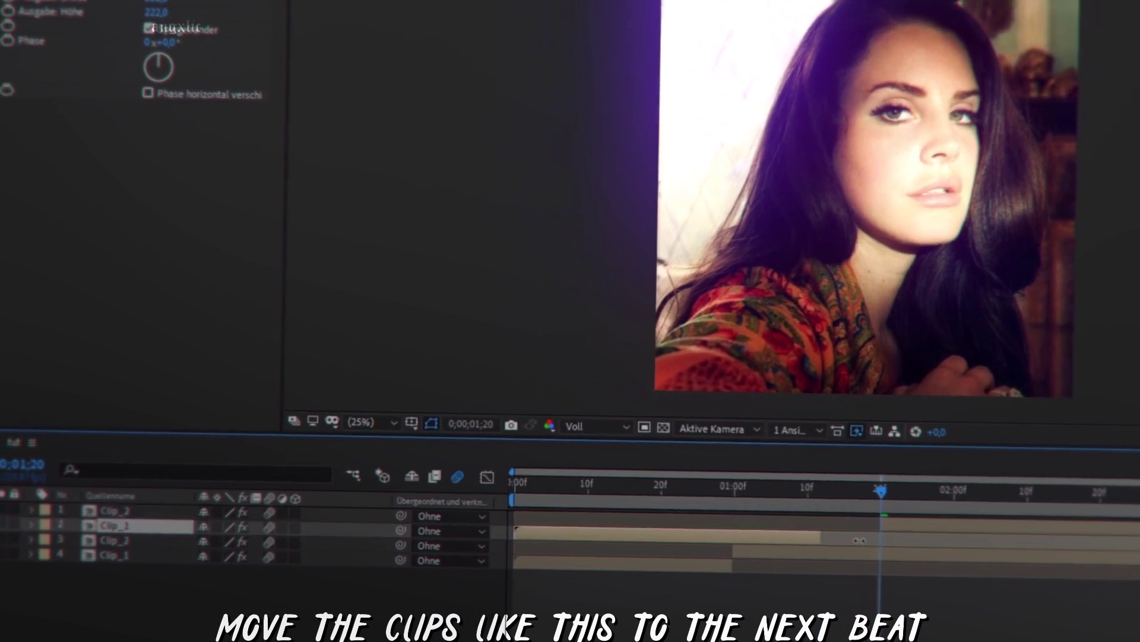
left_click_drag(894, 499, 806, 498)
key("u")
mouse_move(633, 567)
left_mouse_down()
mouse_move(796, 551)
mouse_move(920, 561)
left_mouse_up()
left_click(918, 502)
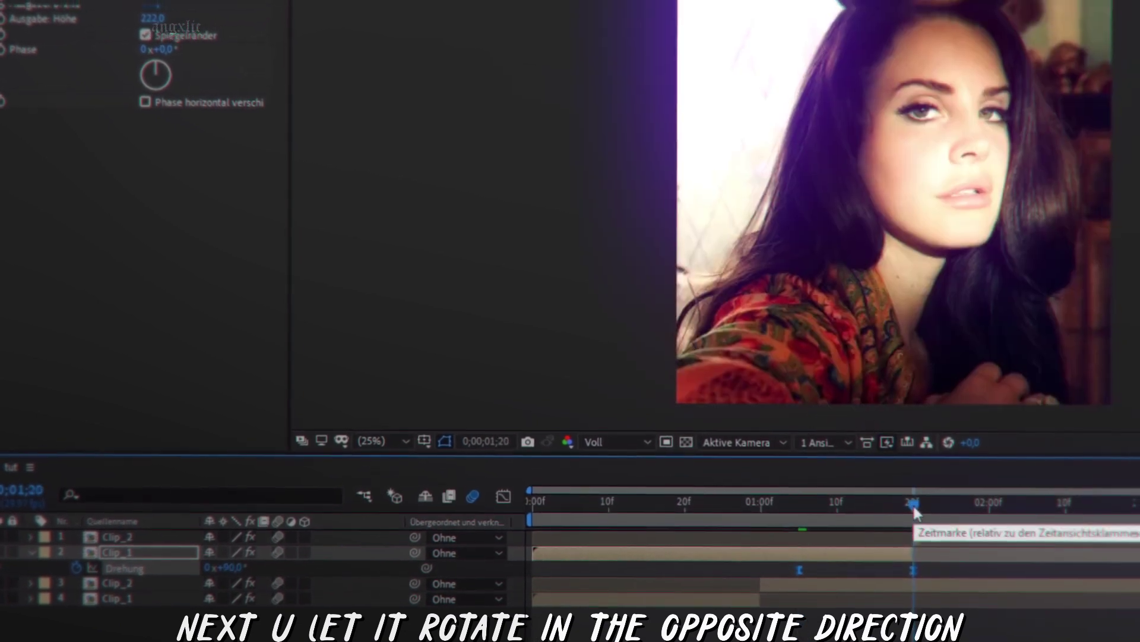
Step: Set the Clip_1 copy's later rotation keyframe to -90° so it spins the opposite way
left_click(916, 568)
left_click(237, 563)
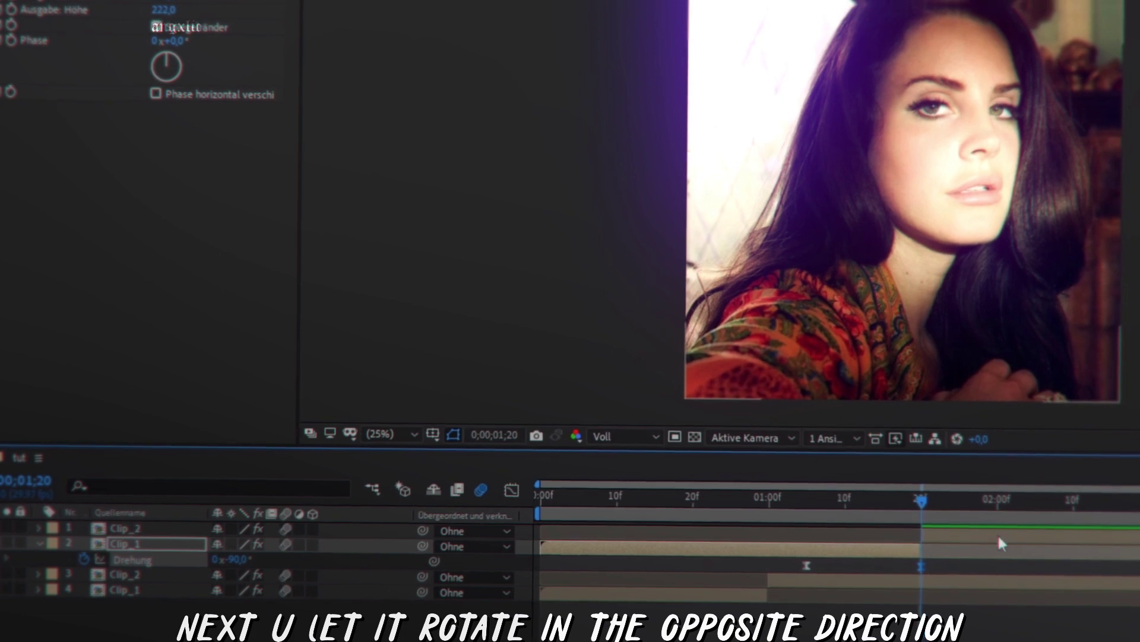
left_click(995, 526)
Step: Start the Clip_2 copy's rotation keyframes at the new beat, going from +90° back to 0°
key("ctrl+v")
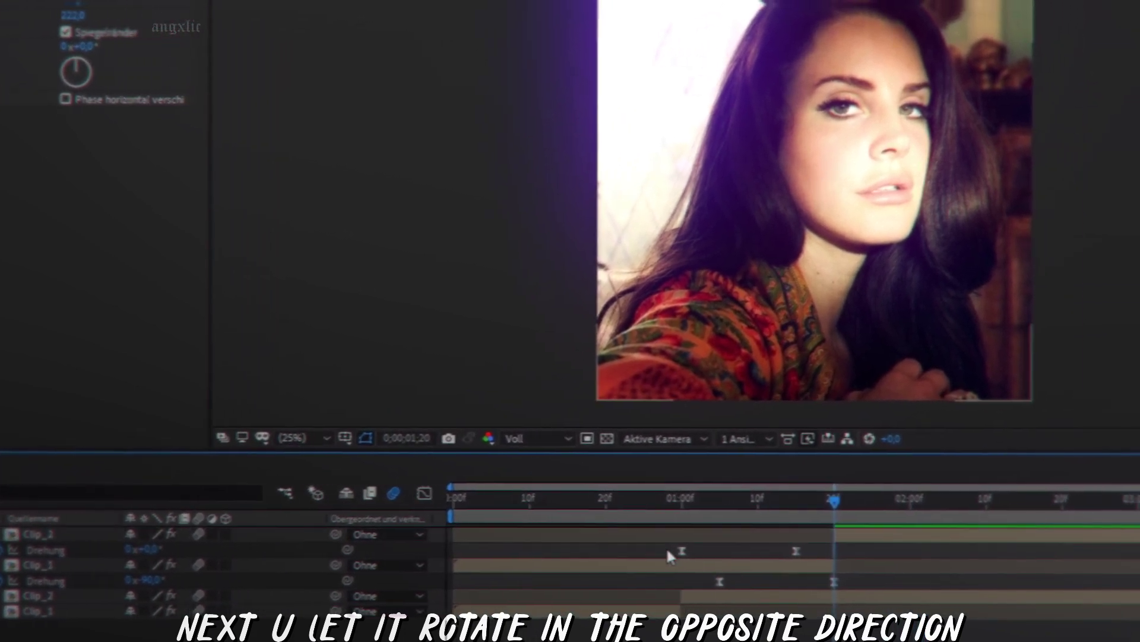
mouse_move(726, 544)
left_mouse_down()
mouse_move(856, 544)
mouse_move(781, 552)
left_mouse_up()
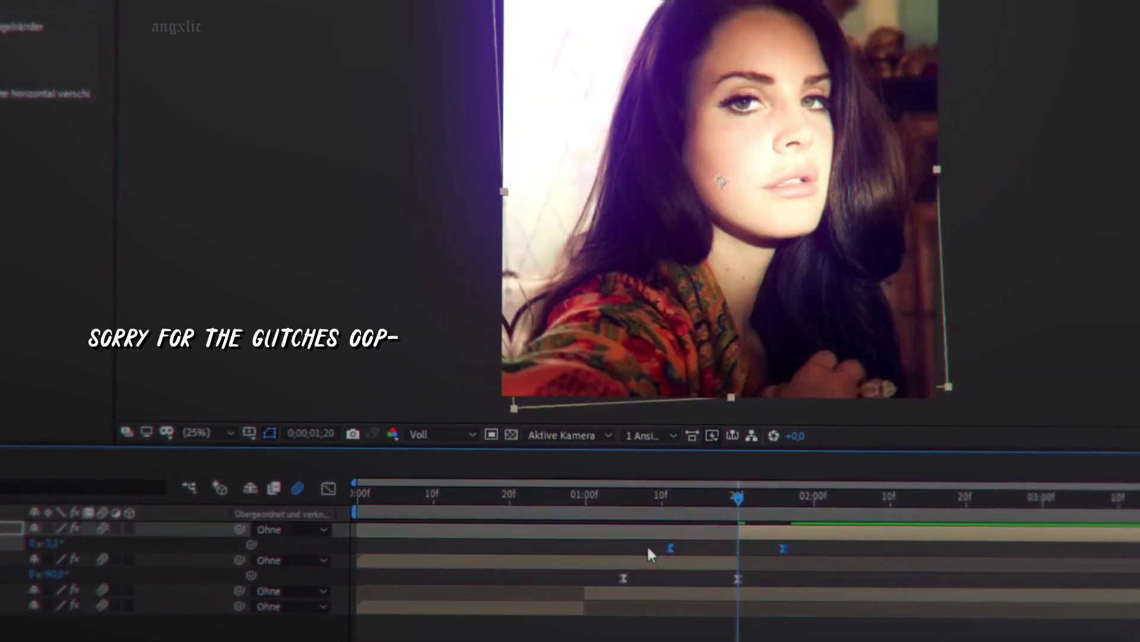
left_click_drag(641, 547, 834, 553)
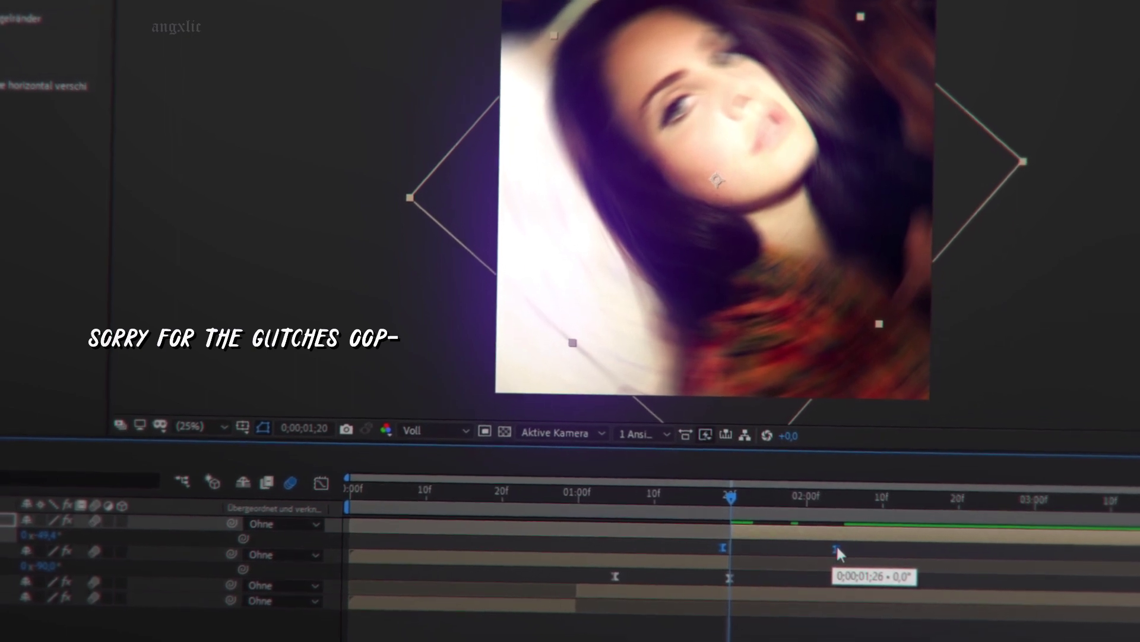
left_click_drag(847, 543, 846, 543)
left_click(734, 547)
mouse_move(743, 541)
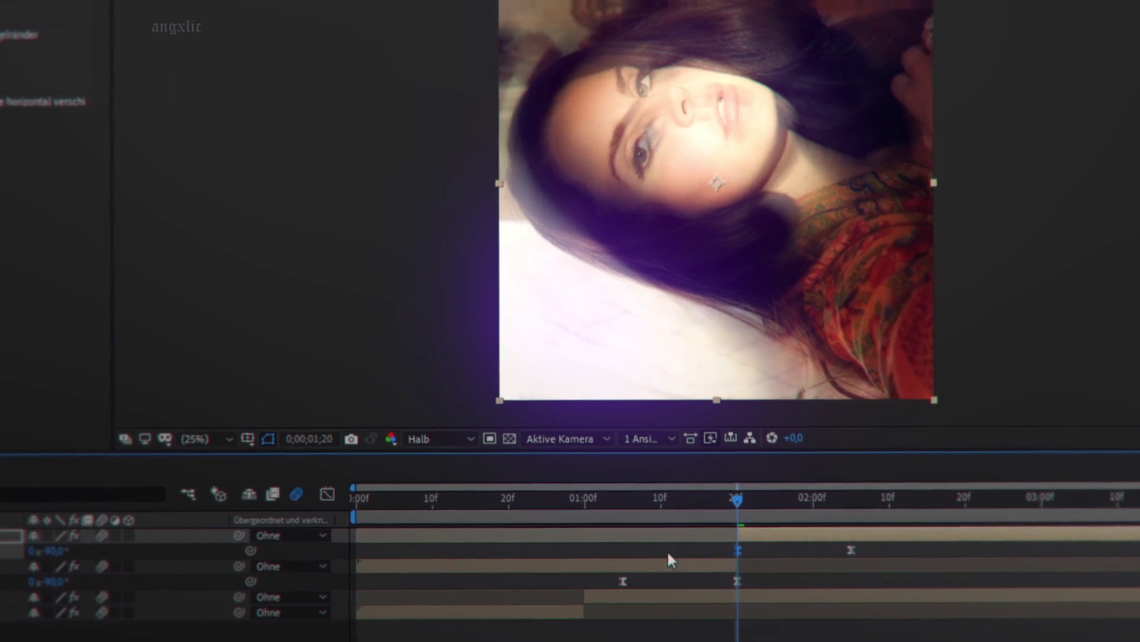
type("90")
key("Return")
left_click_drag(879, 548, 614, 589)
left_click(323, 484)
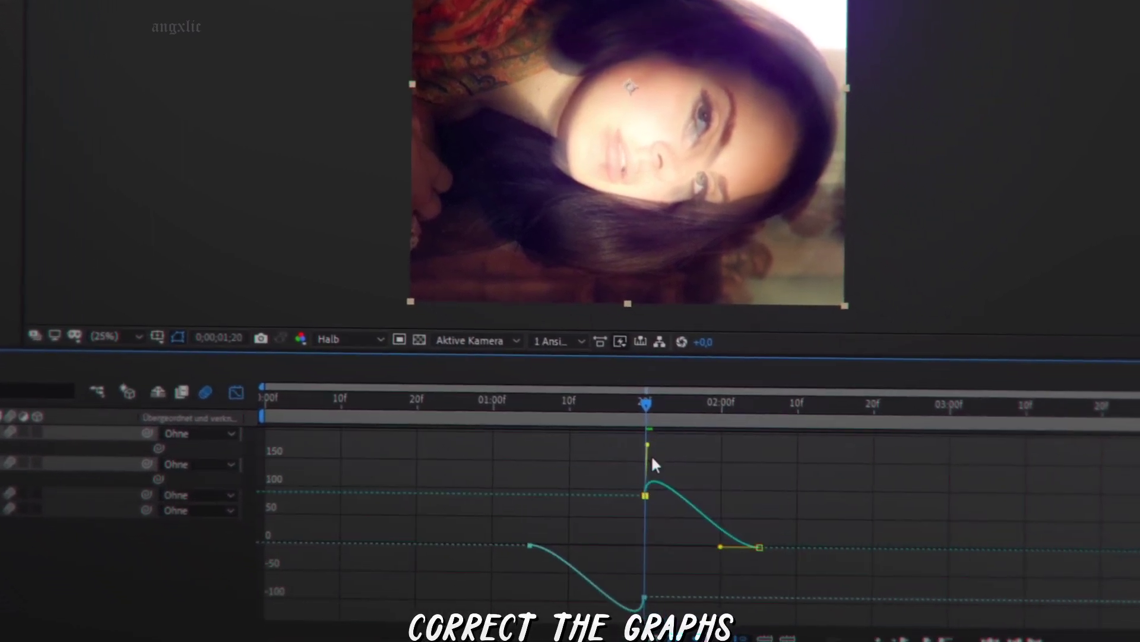
Step: Drag the duplicates' rotation curve handles into steep eases and preview the second spin
left_click_drag(647, 446, 646, 515)
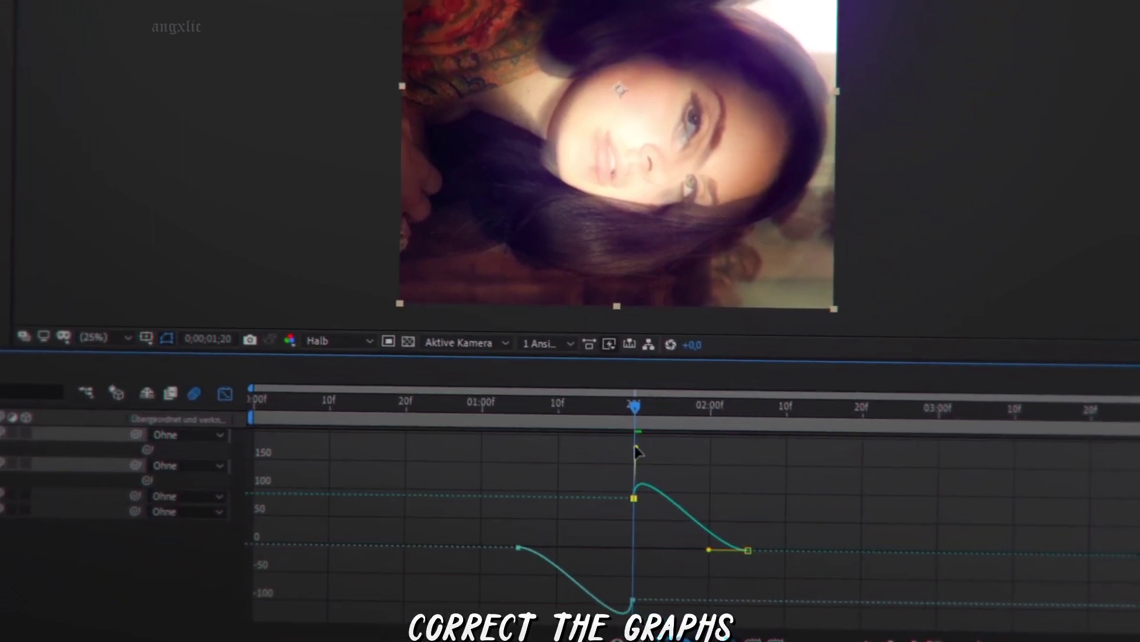
mouse_move(626, 586)
left_click_drag(627, 583, 632, 601)
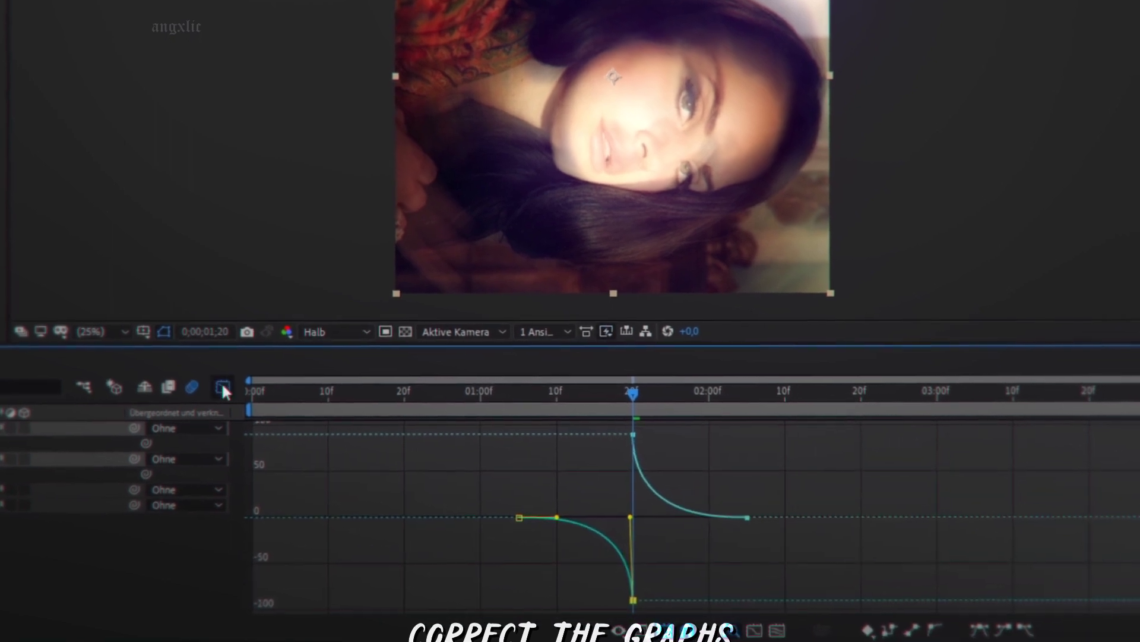
left_click(220, 387)
mouse_move(611, 436)
left_mouse_down()
mouse_move(622, 464)
mouse_move(659, 462)
left_mouse_up()
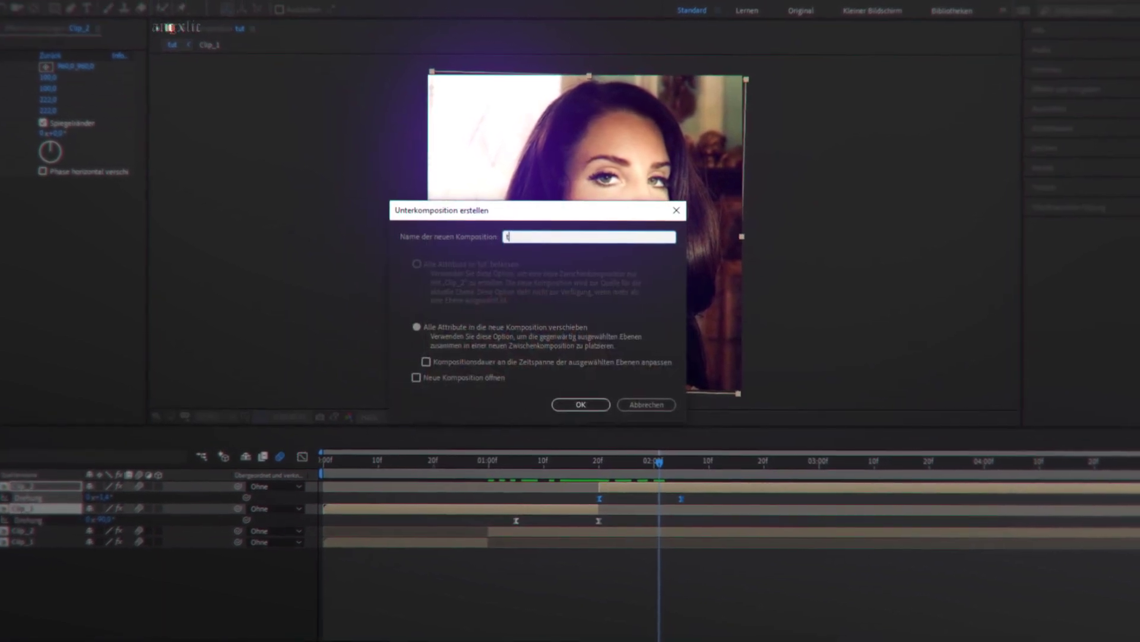
Step: Create the 'top' precomp from the upper two clips and the 'bottom' precomp from the lower two, then scrub the timeline
left_click(585, 403)
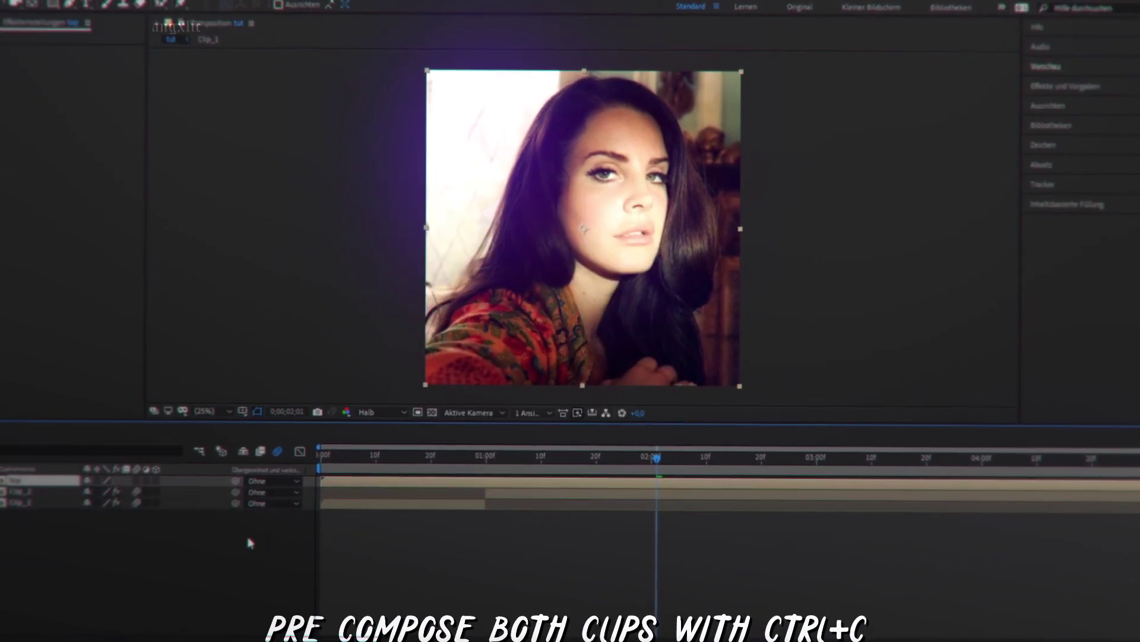
key("ctrl+shift+c")
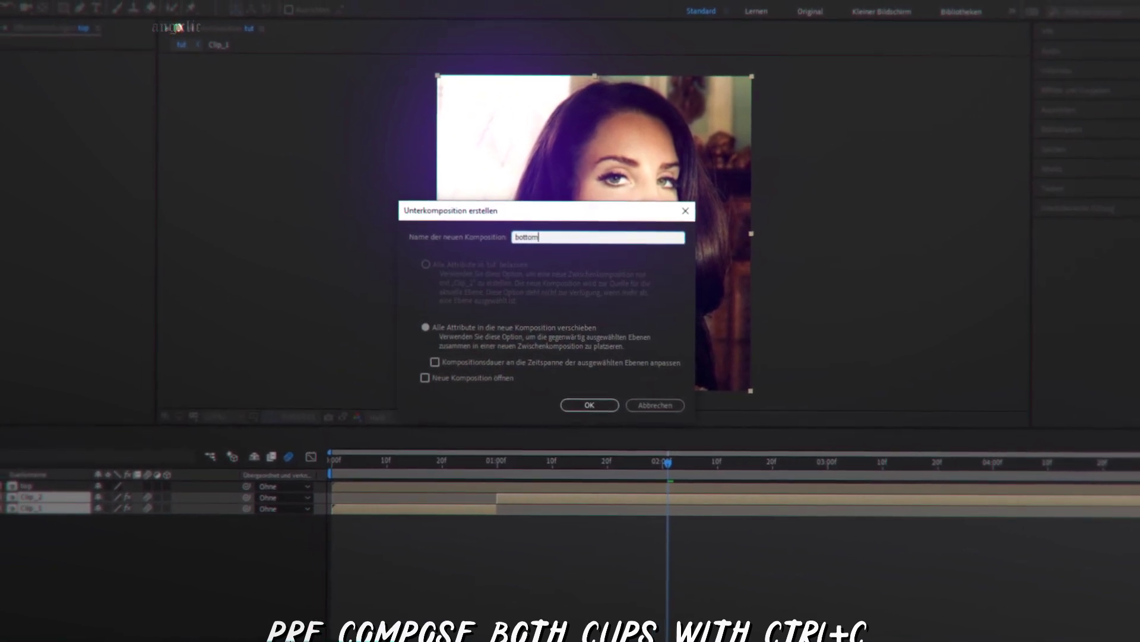
left_click(635, 480)
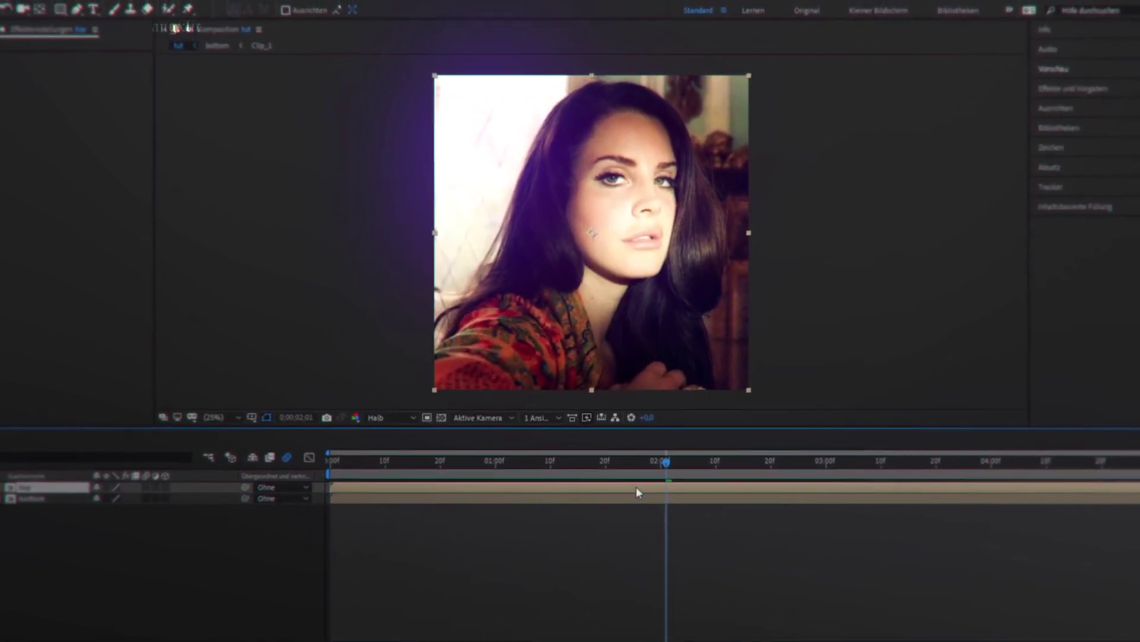
left_click_drag(612, 456, 561, 456)
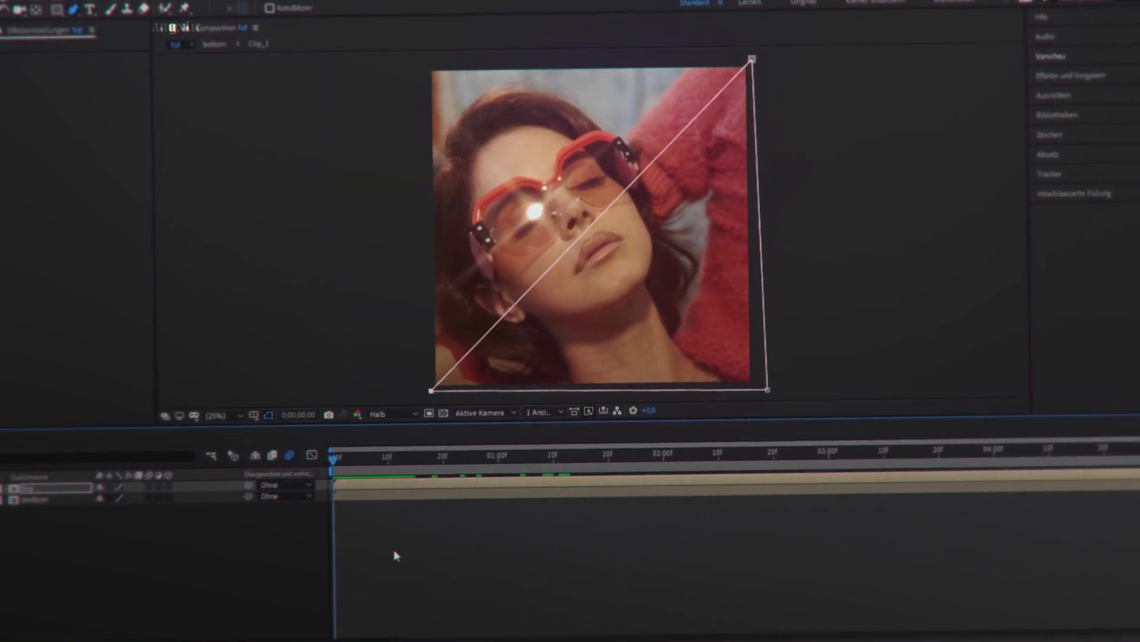
Step: Play back the composition to preview the diagonal split between 'top' and 'bottom'
key("space")
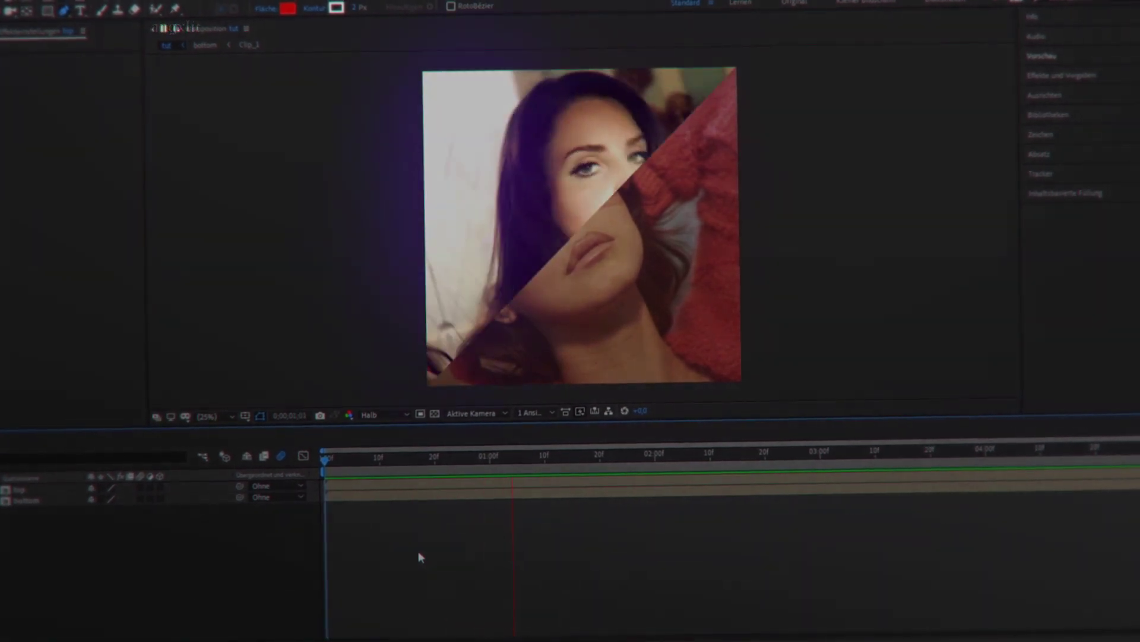